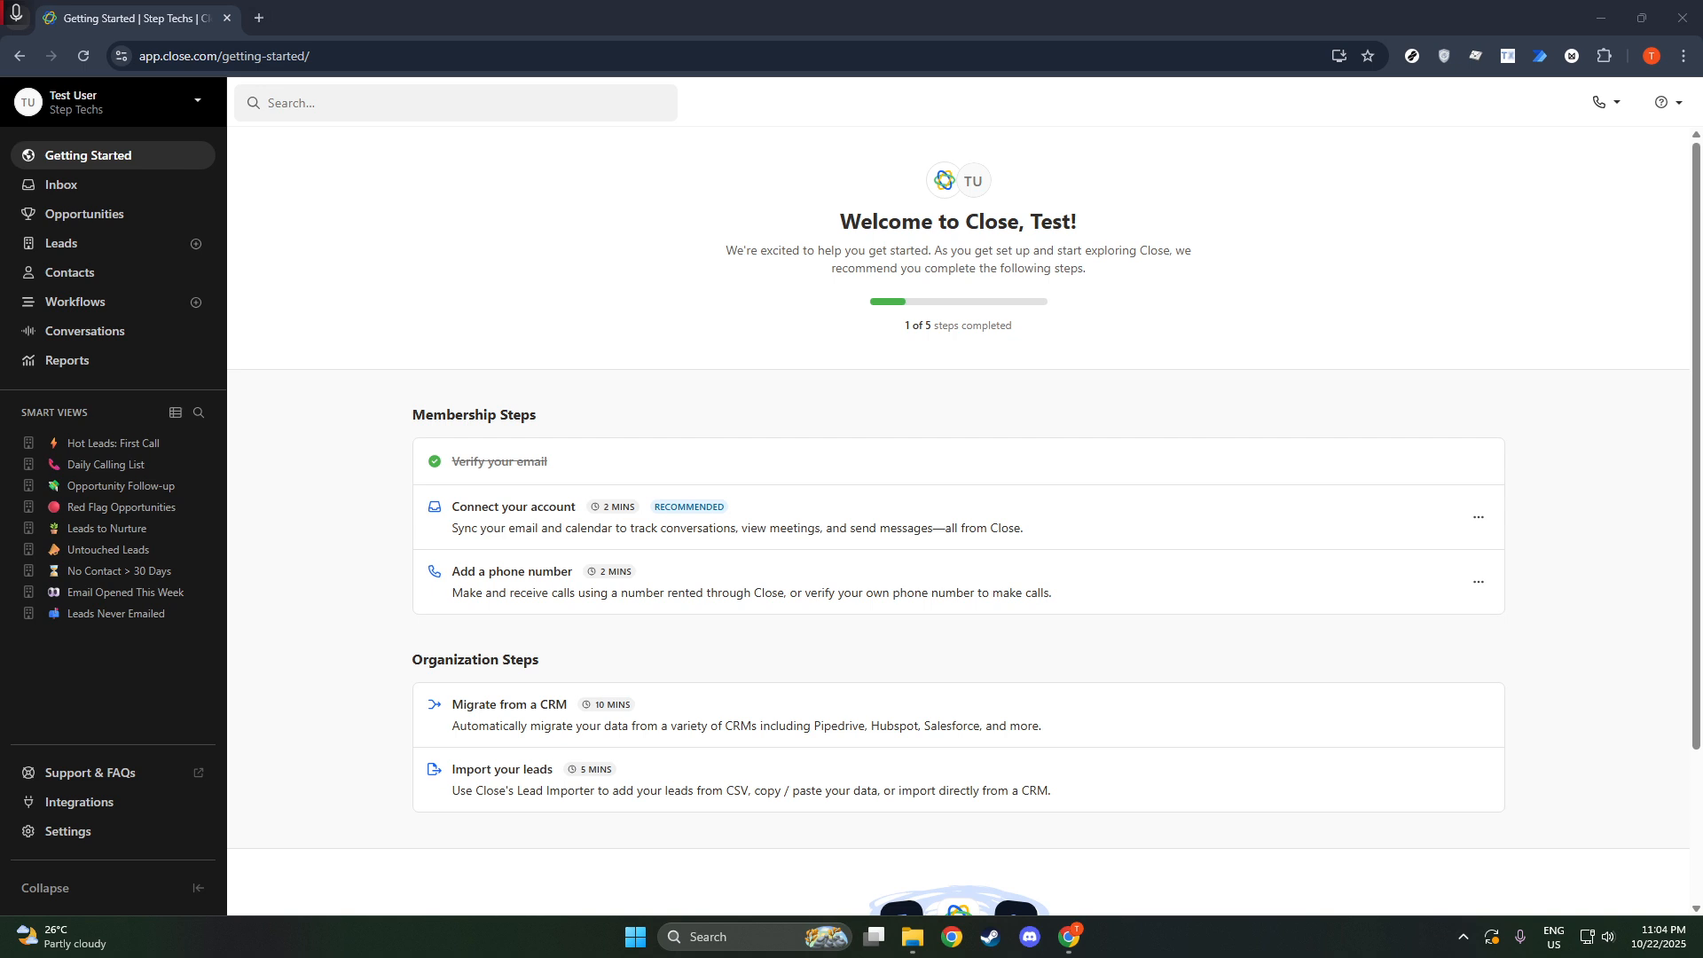
- Open the custom fields settings for leads and start a new lead custom field
{"action": "left_click", "coordinate": [624, 225]}
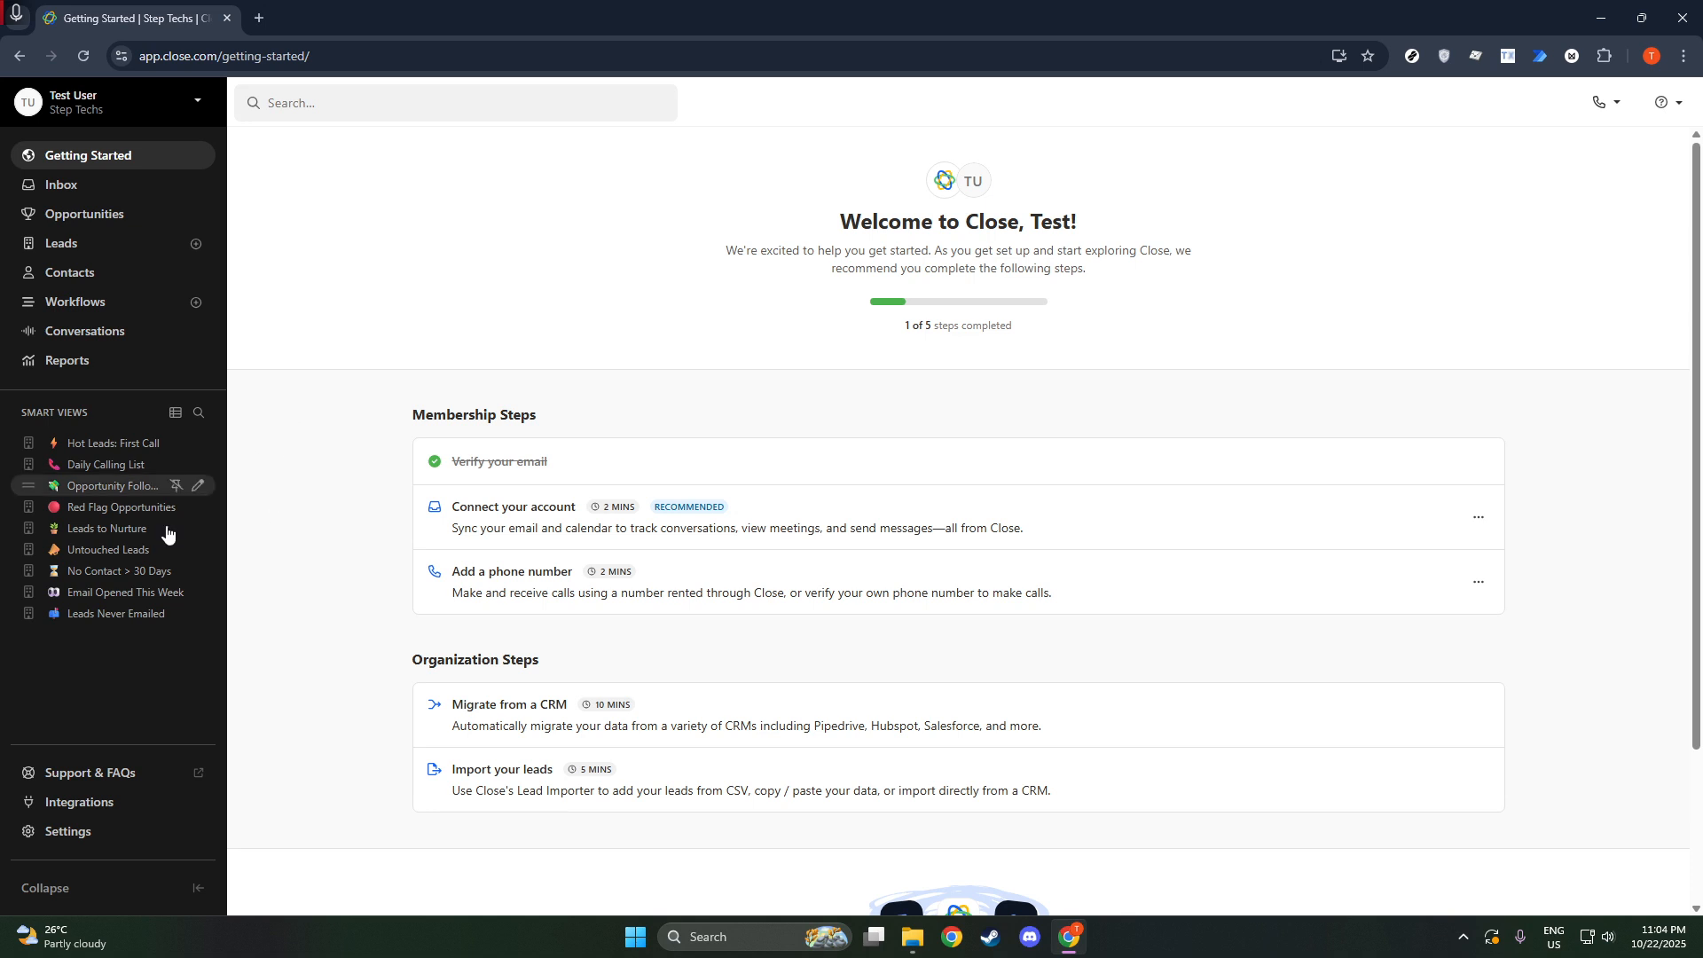
{"action": "left_click", "coordinate": [79, 834]}
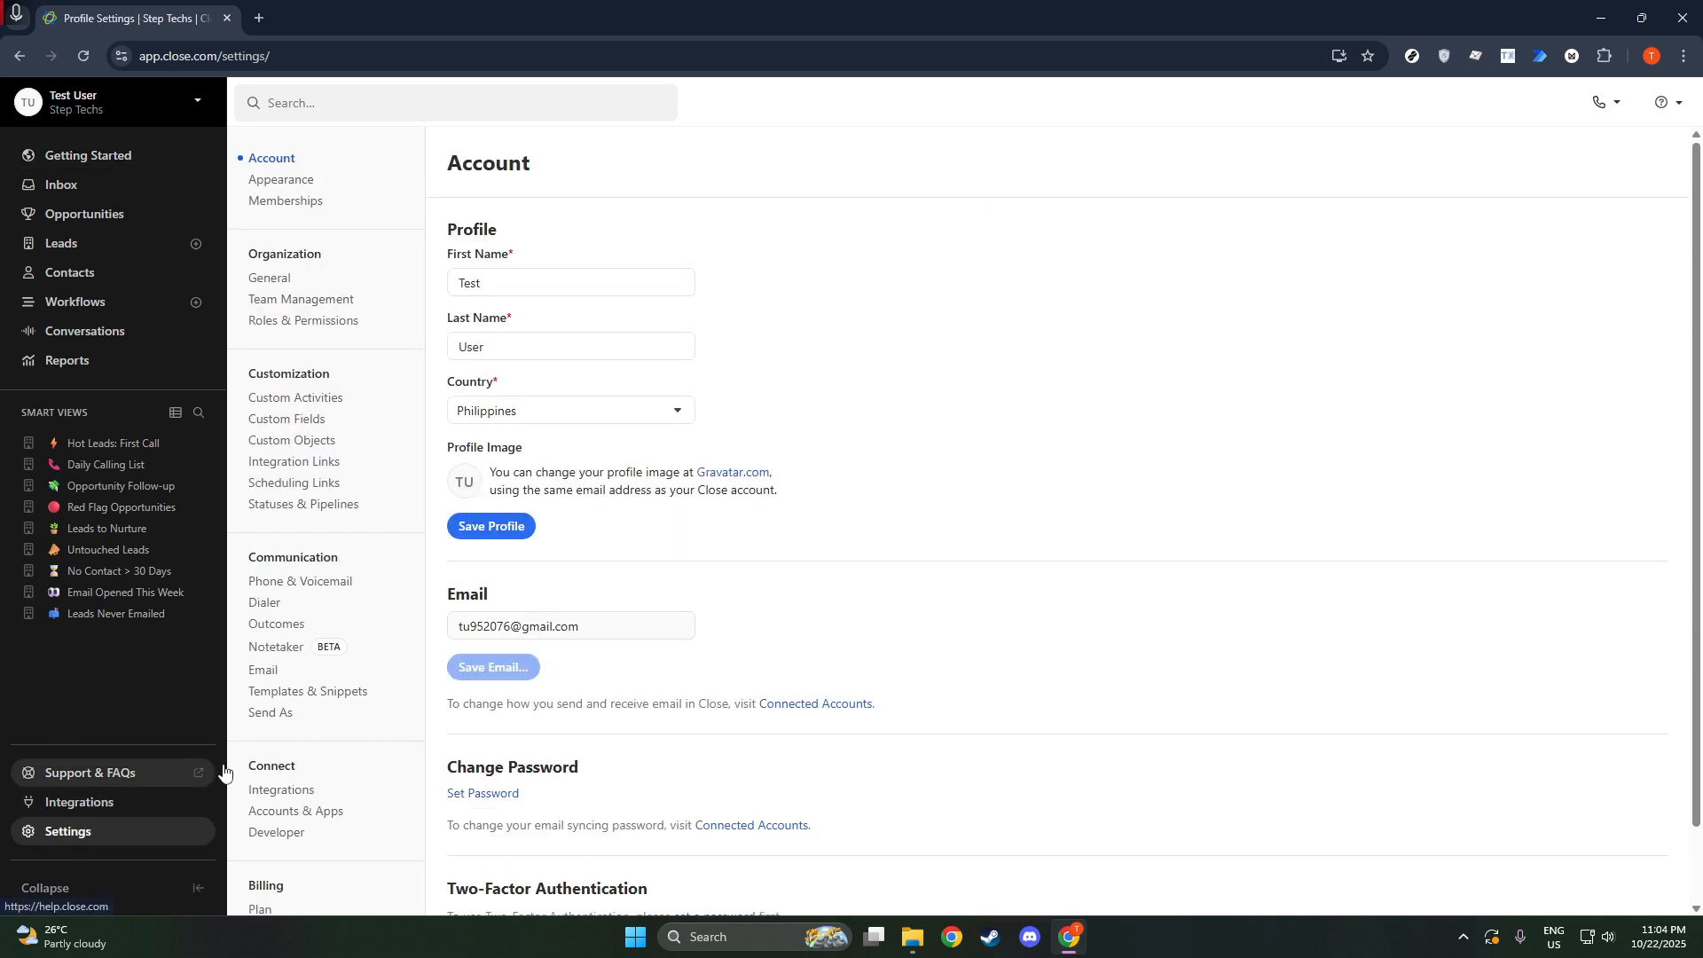
{"action": "left_click", "coordinate": [341, 425]}
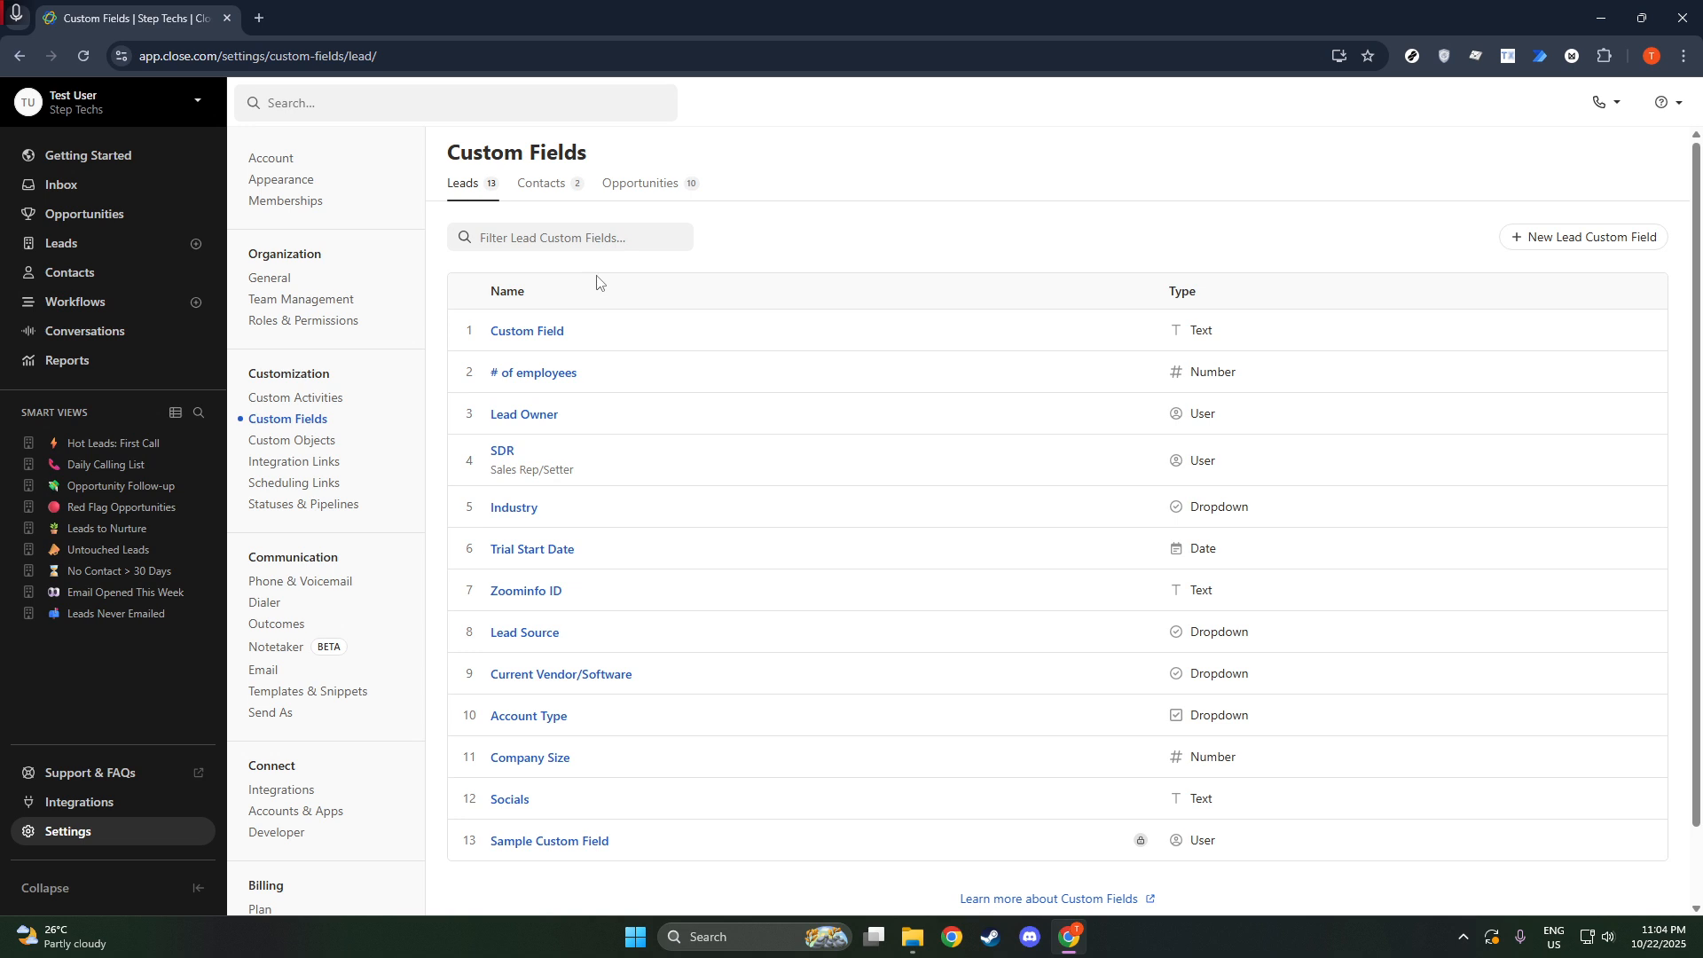
{"action": "left_click", "coordinate": [1588, 238]}
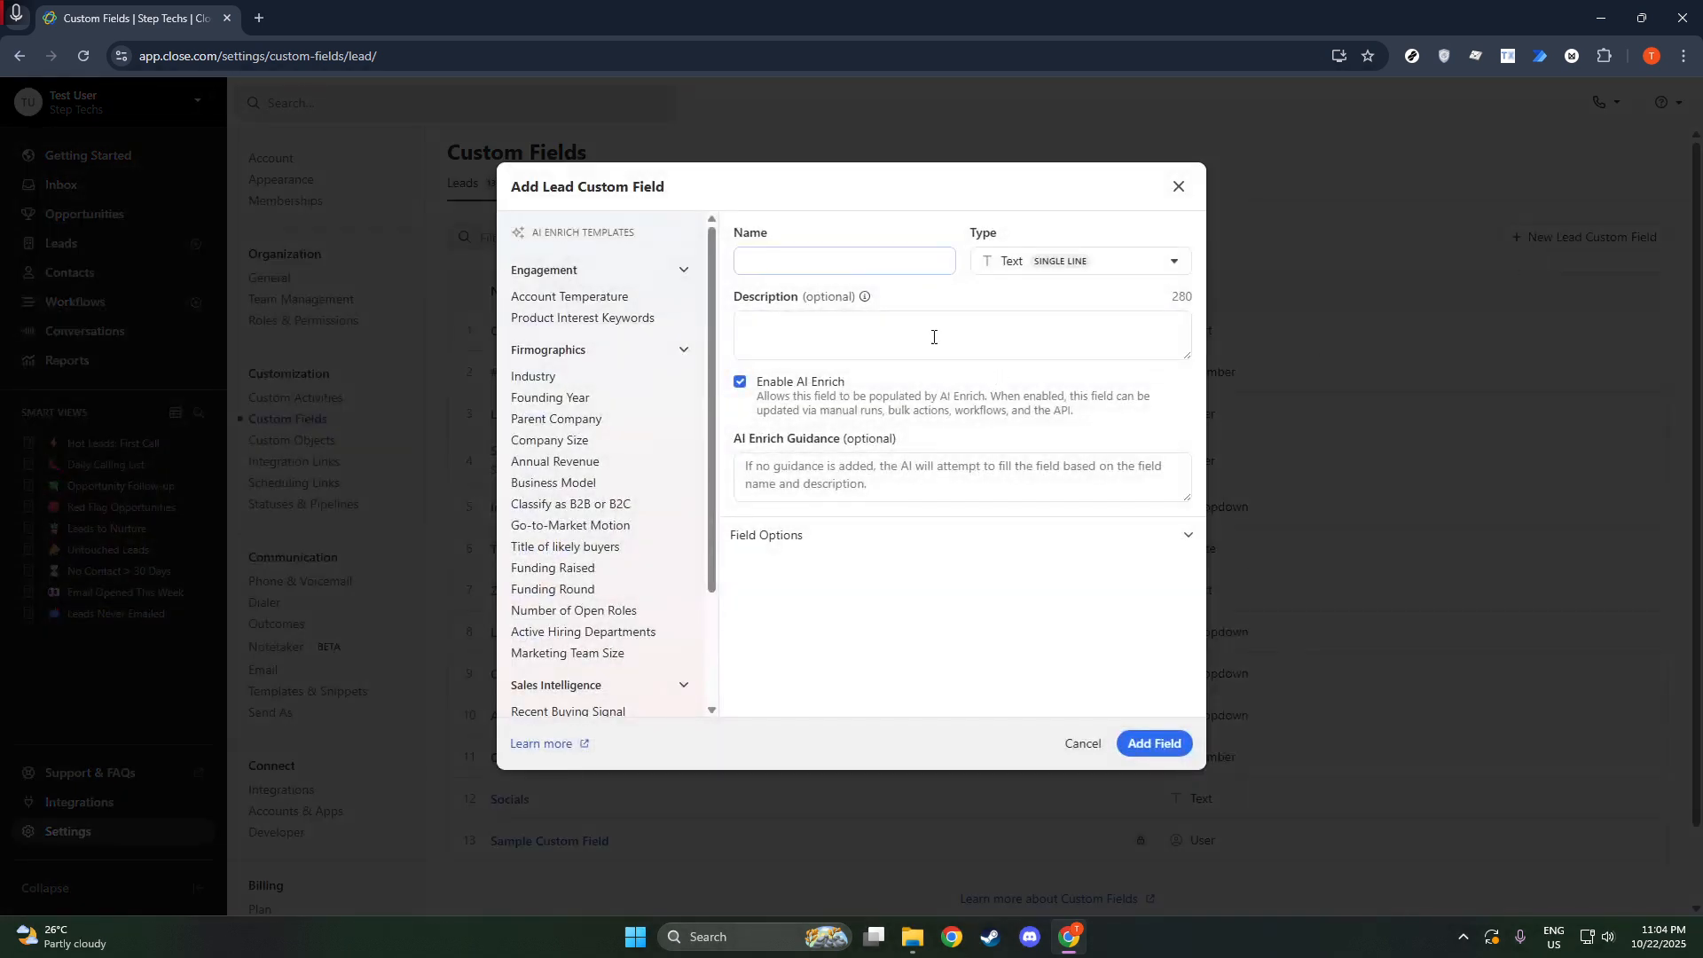
- Name the lead field New Custom Field and set its type to single-choice Dropdown
{"action": "left_click", "coordinate": [839, 272]}
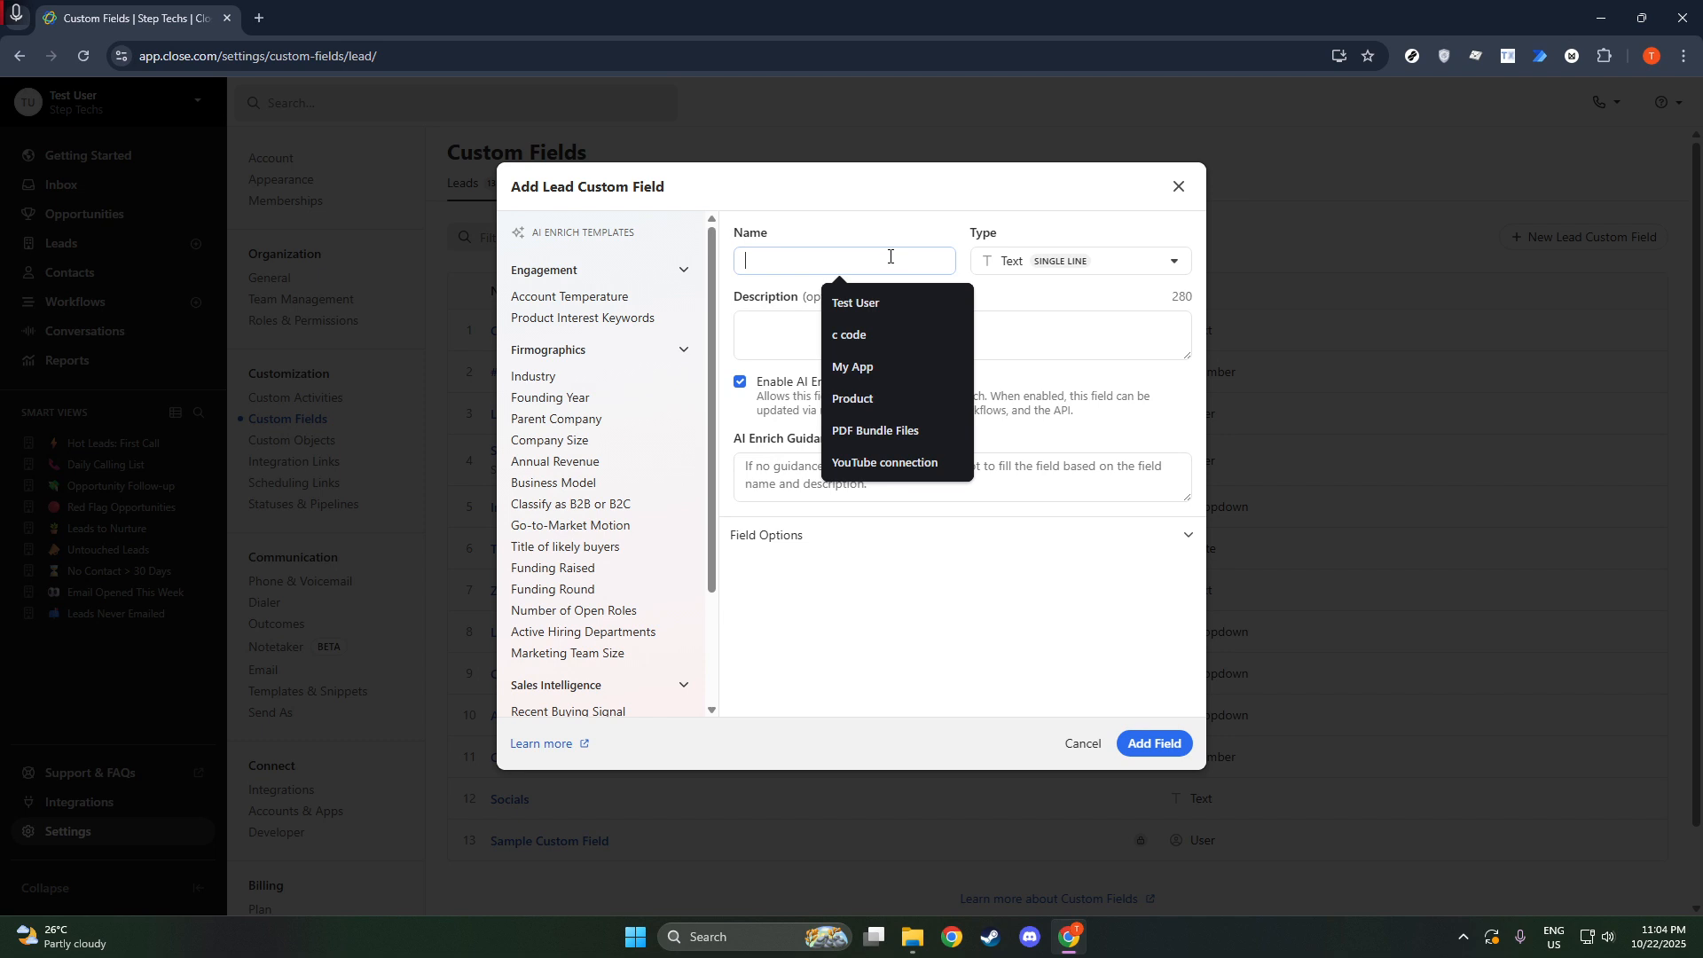
{"action": "type", "text": "N"}
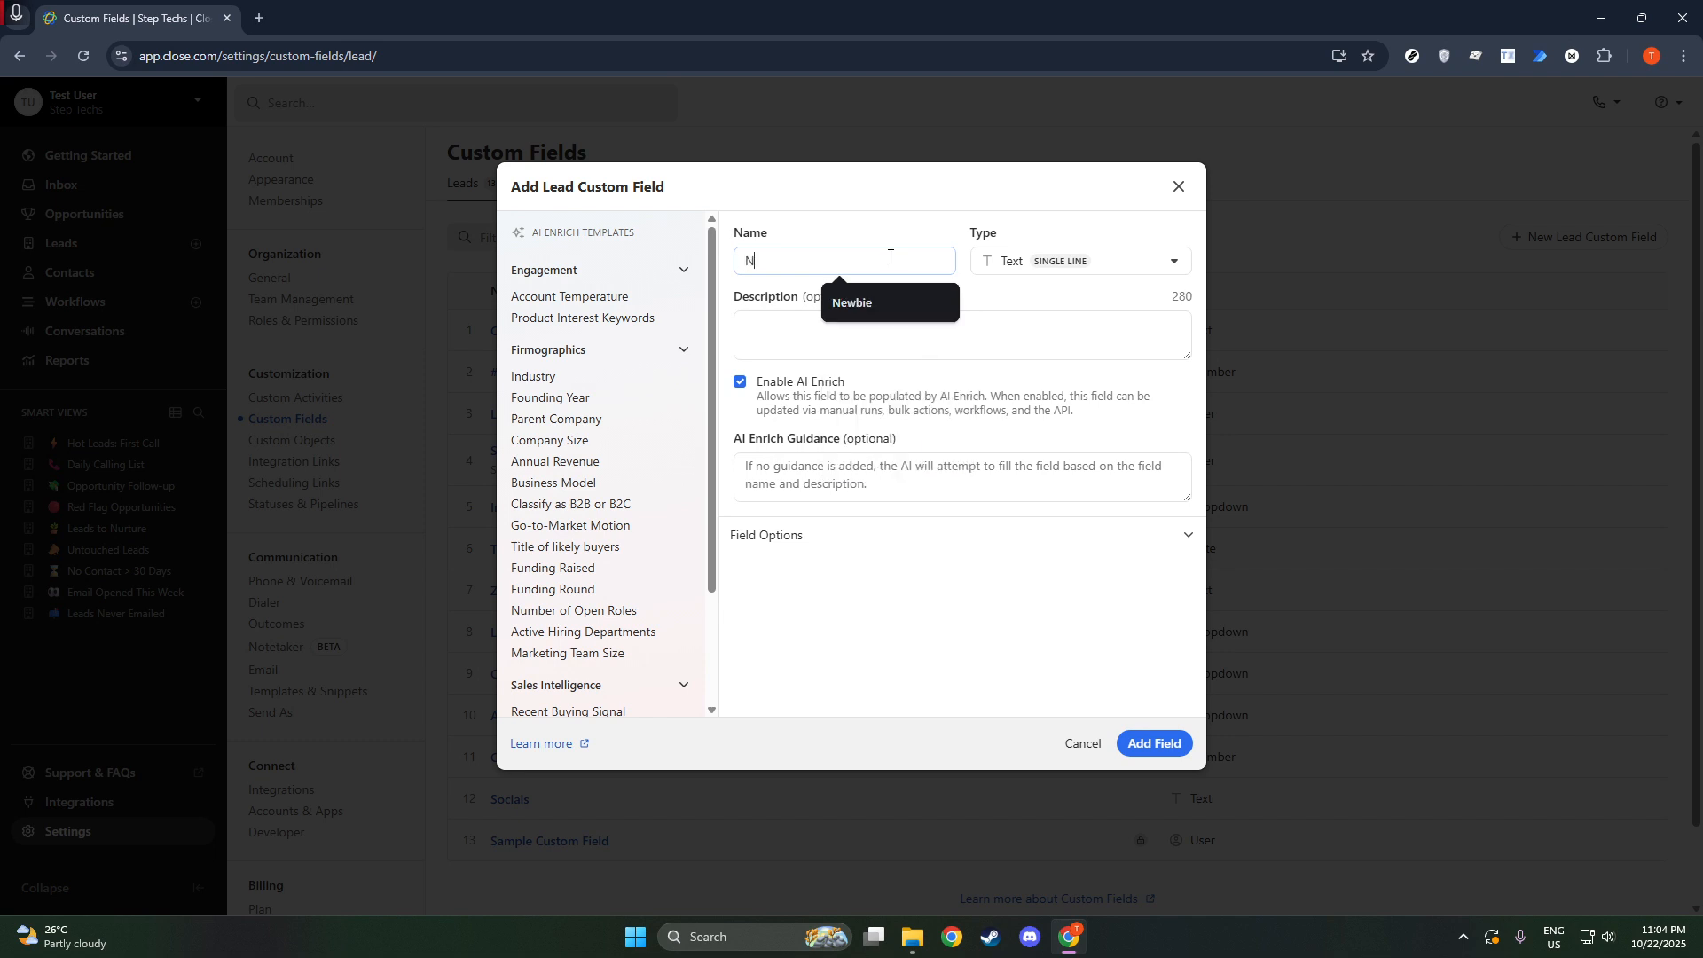
{"action": "type", "text": "ew Custo"}
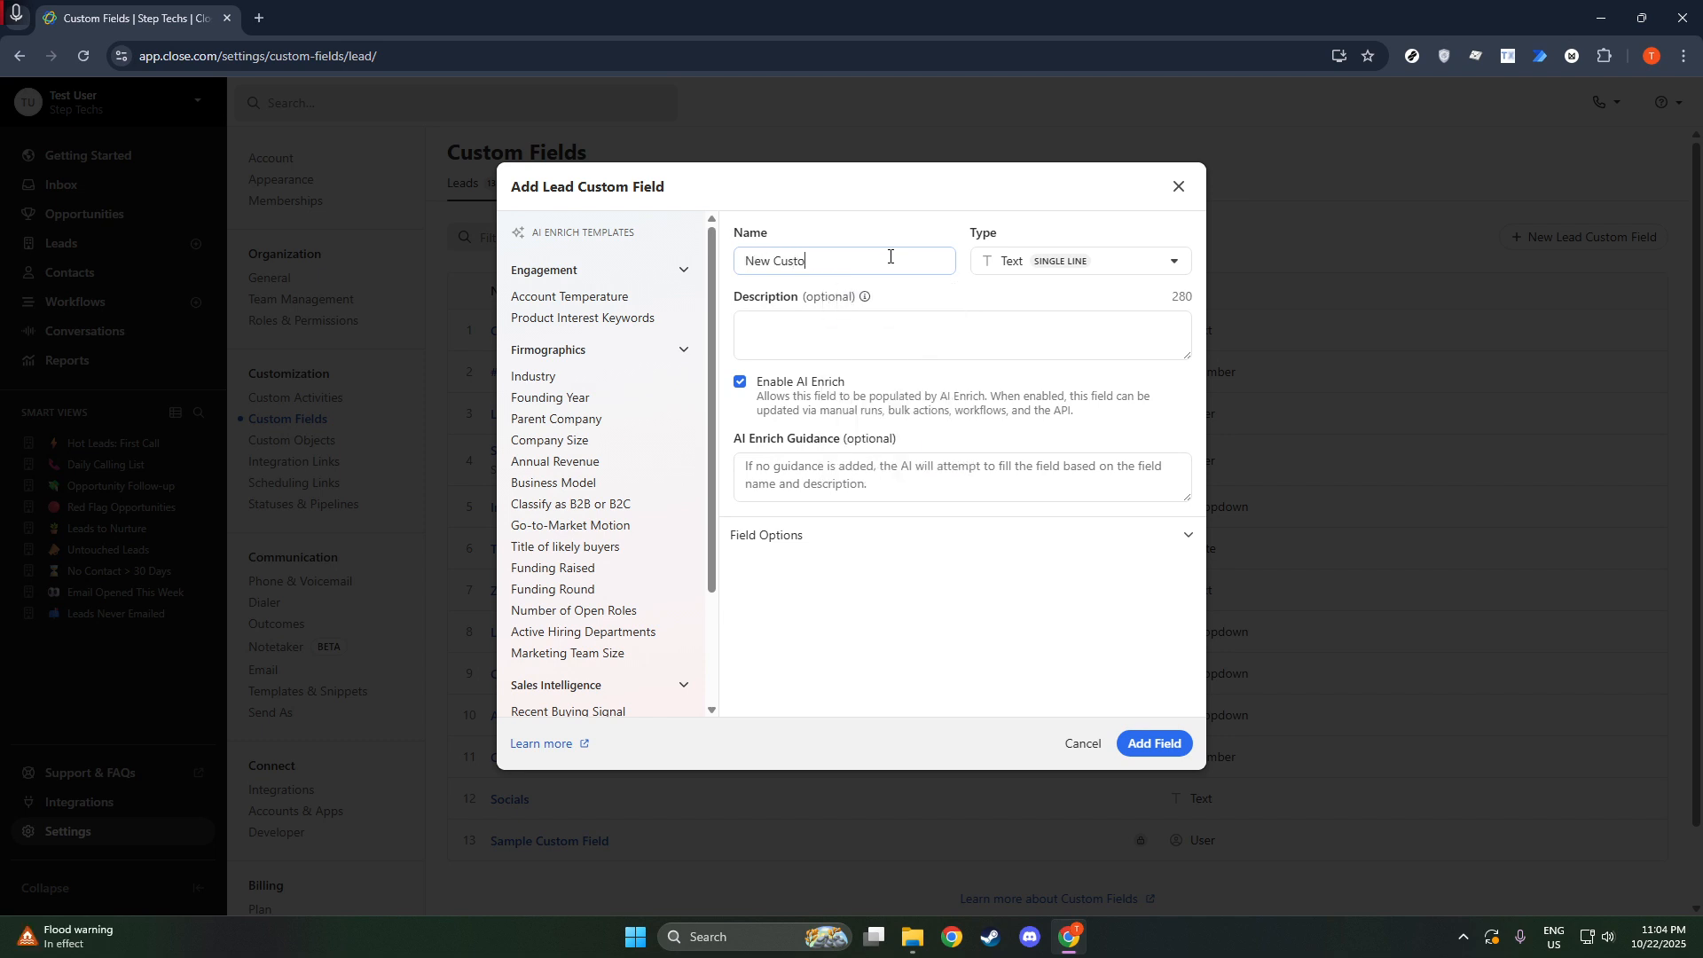
{"action": "type", "text": "m Field"}
{"action": "left_click", "coordinate": [1033, 270]}
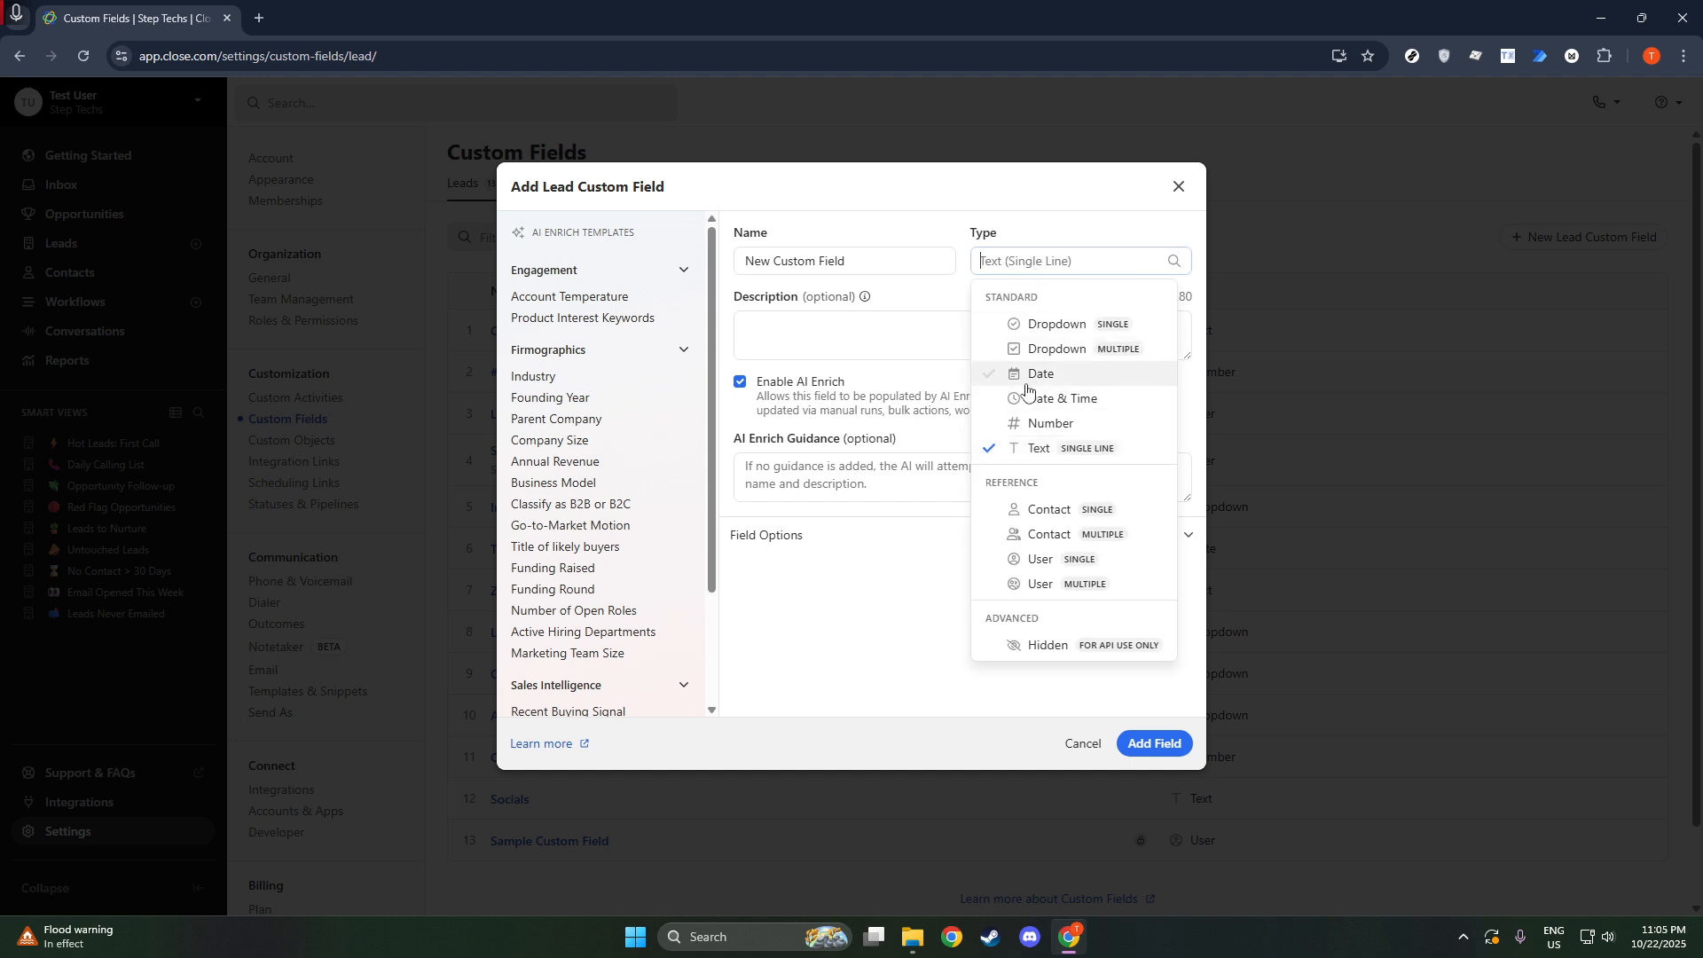
{"action": "left_click", "coordinate": [1060, 337]}
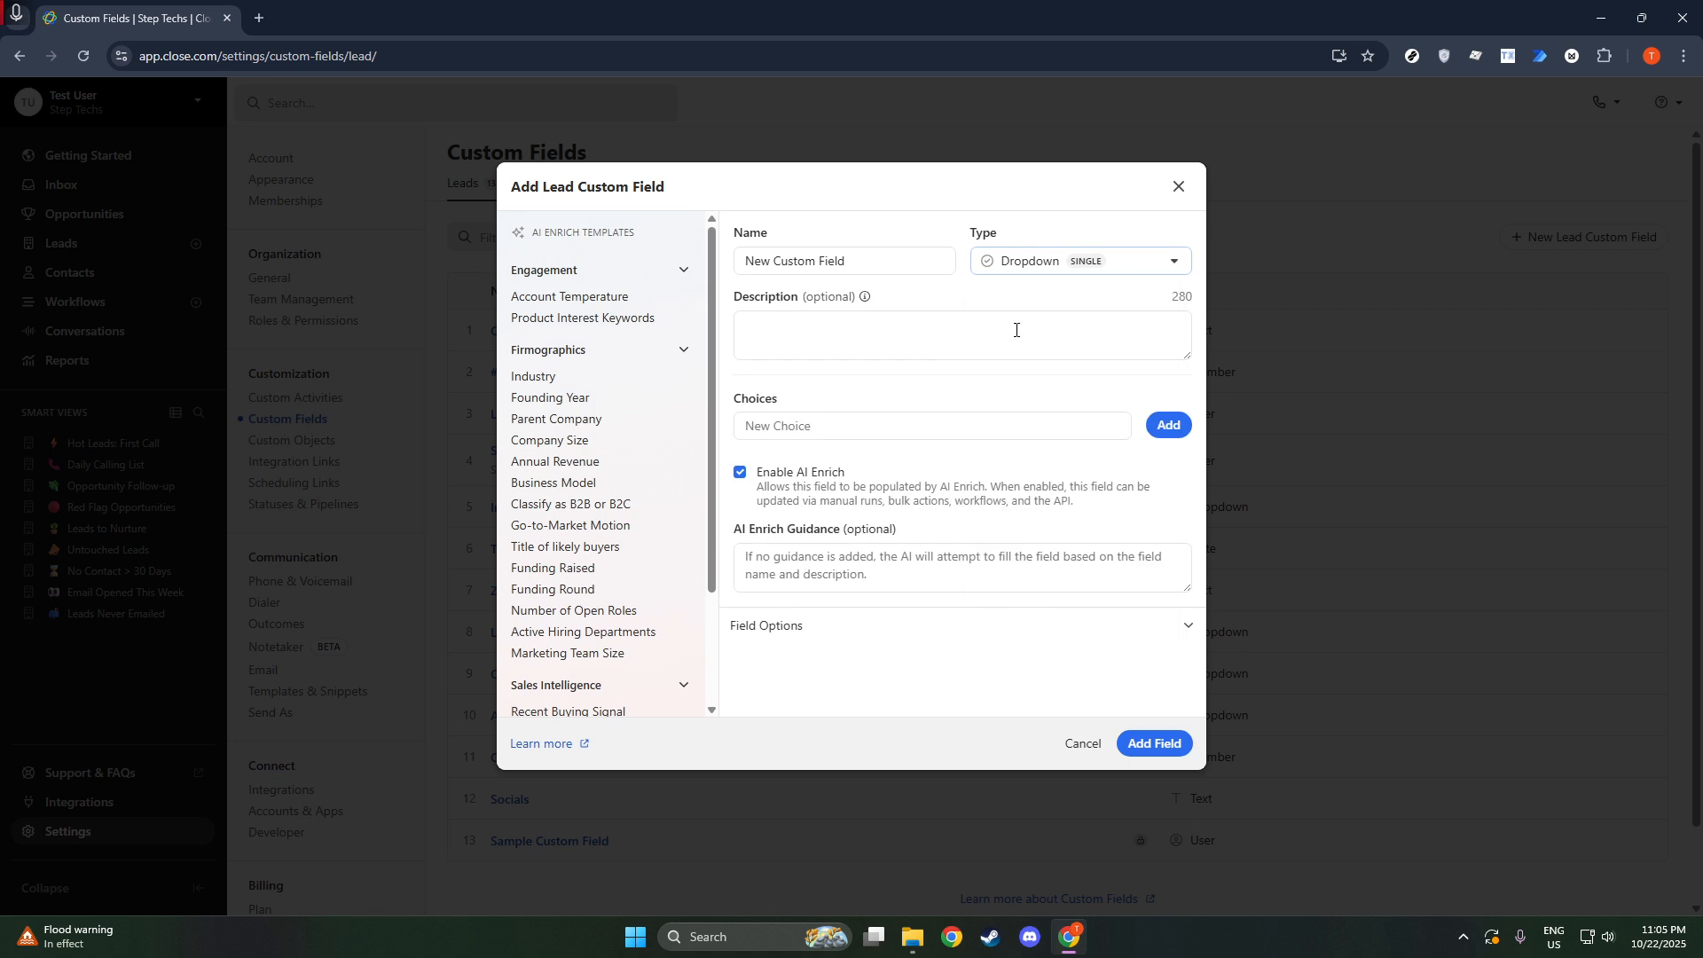
- Try the multiple Contact and single User field types, and return the type to single-choice Dropdown
{"action": "left_click", "coordinate": [1016, 330]}
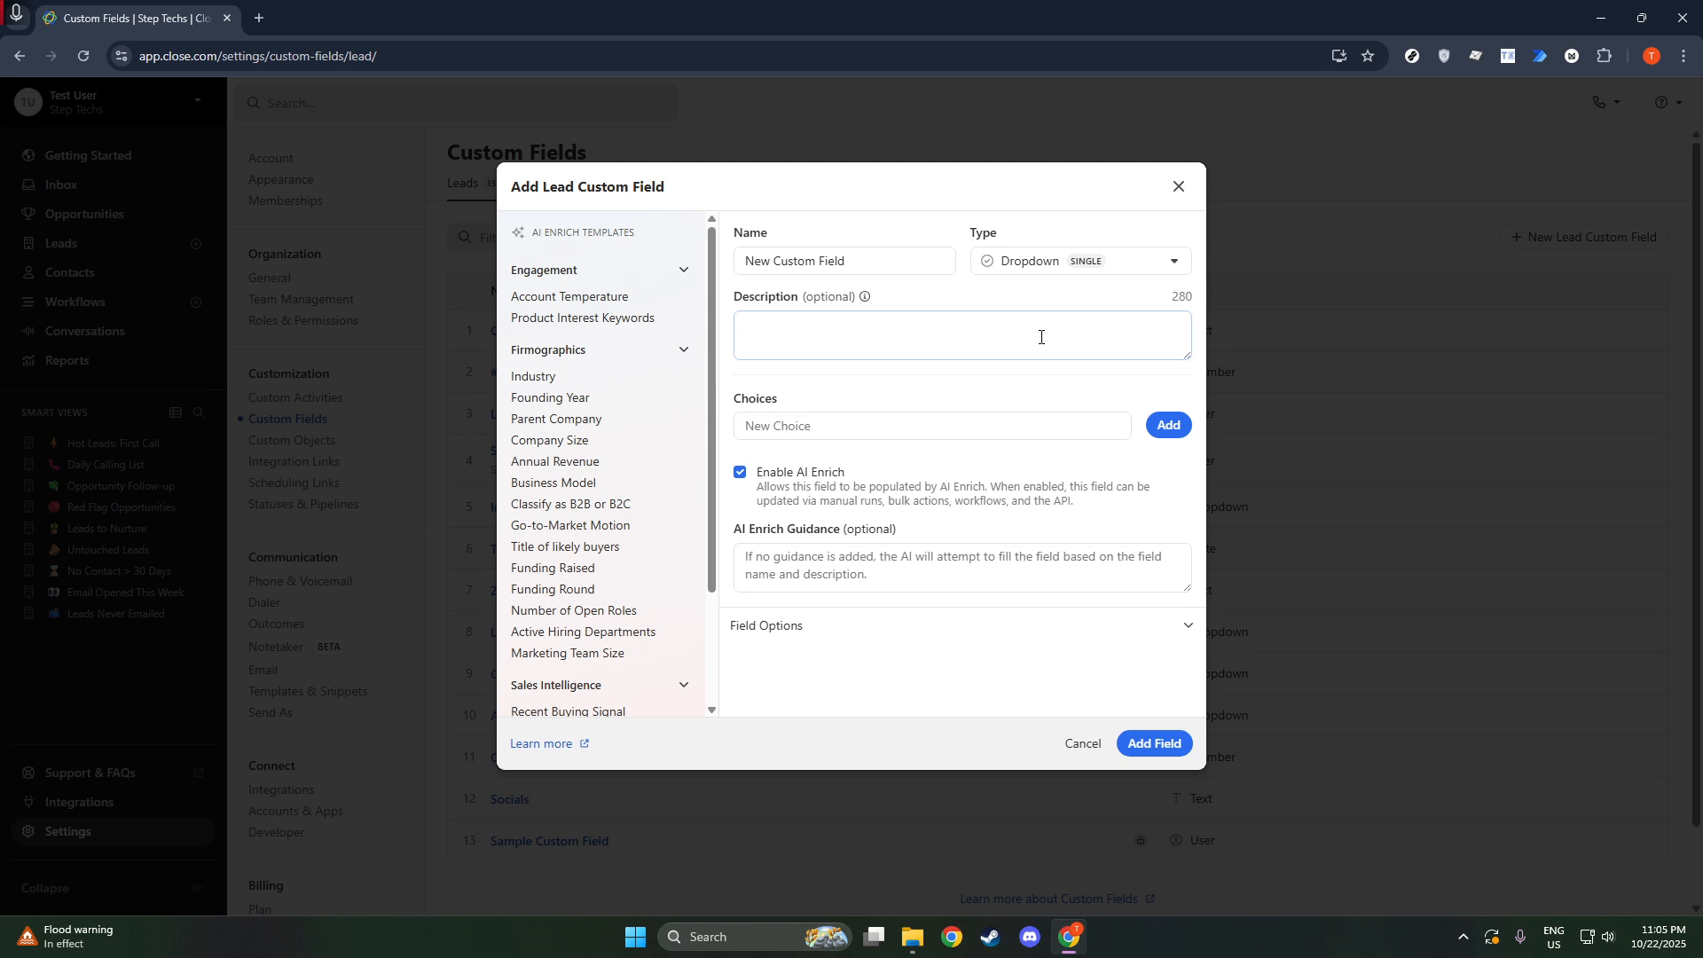
{"action": "left_click", "coordinate": [1020, 268]}
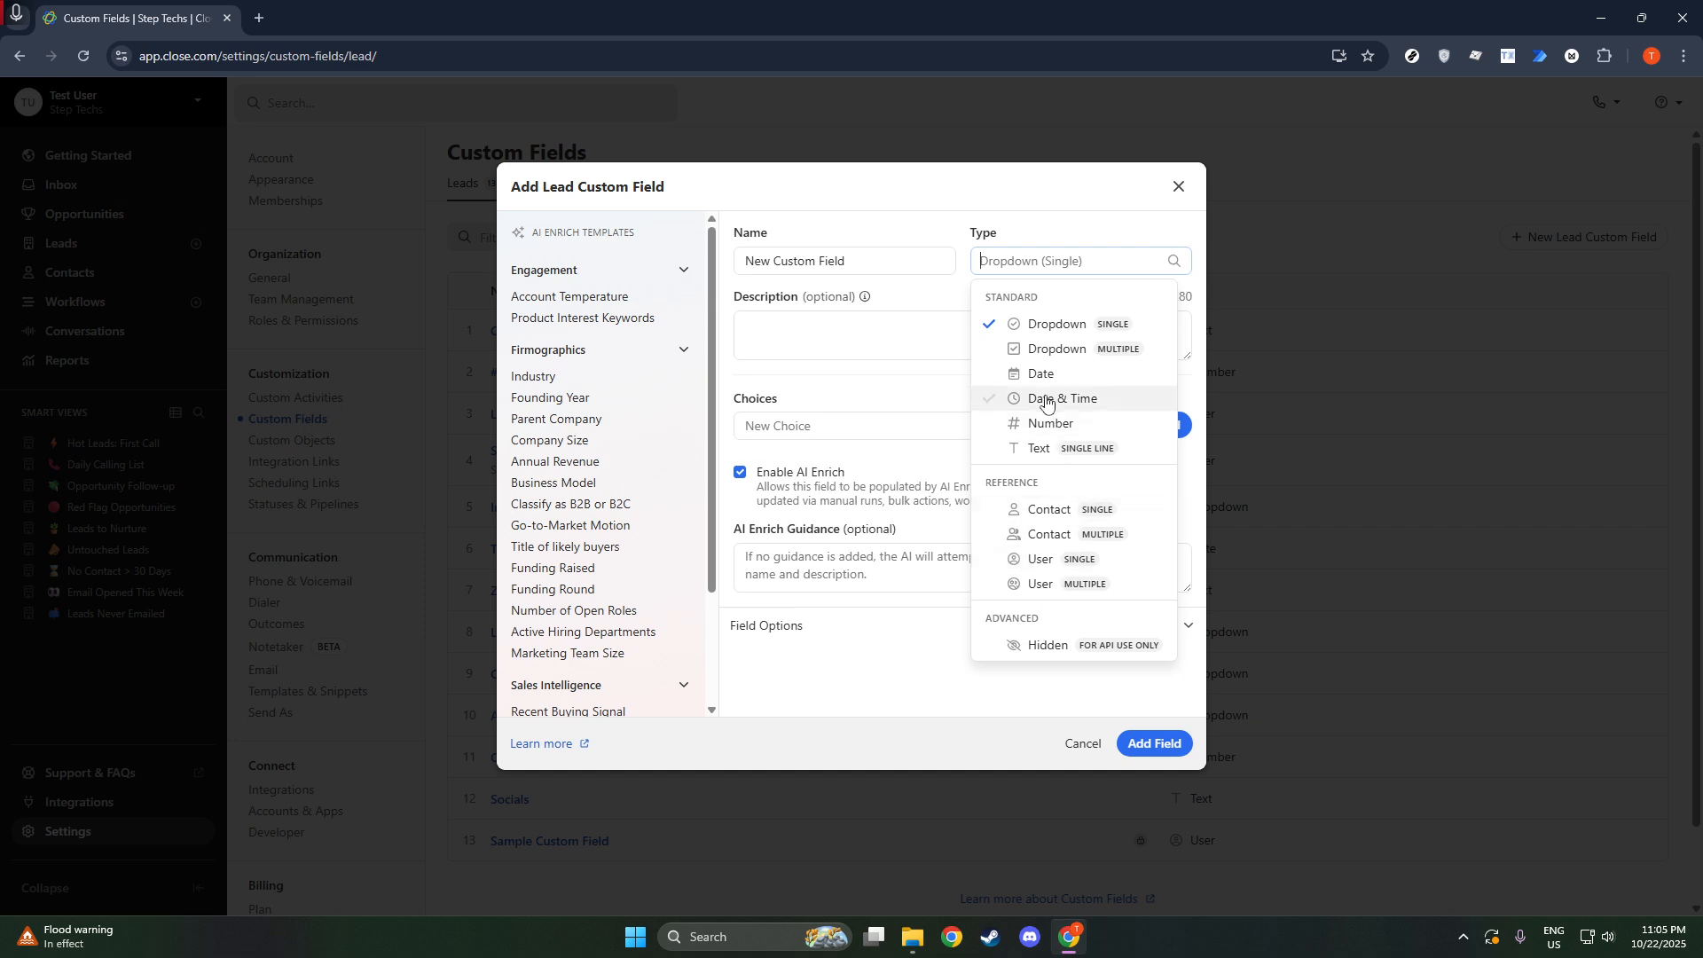
{"action": "left_click", "coordinate": [1062, 536]}
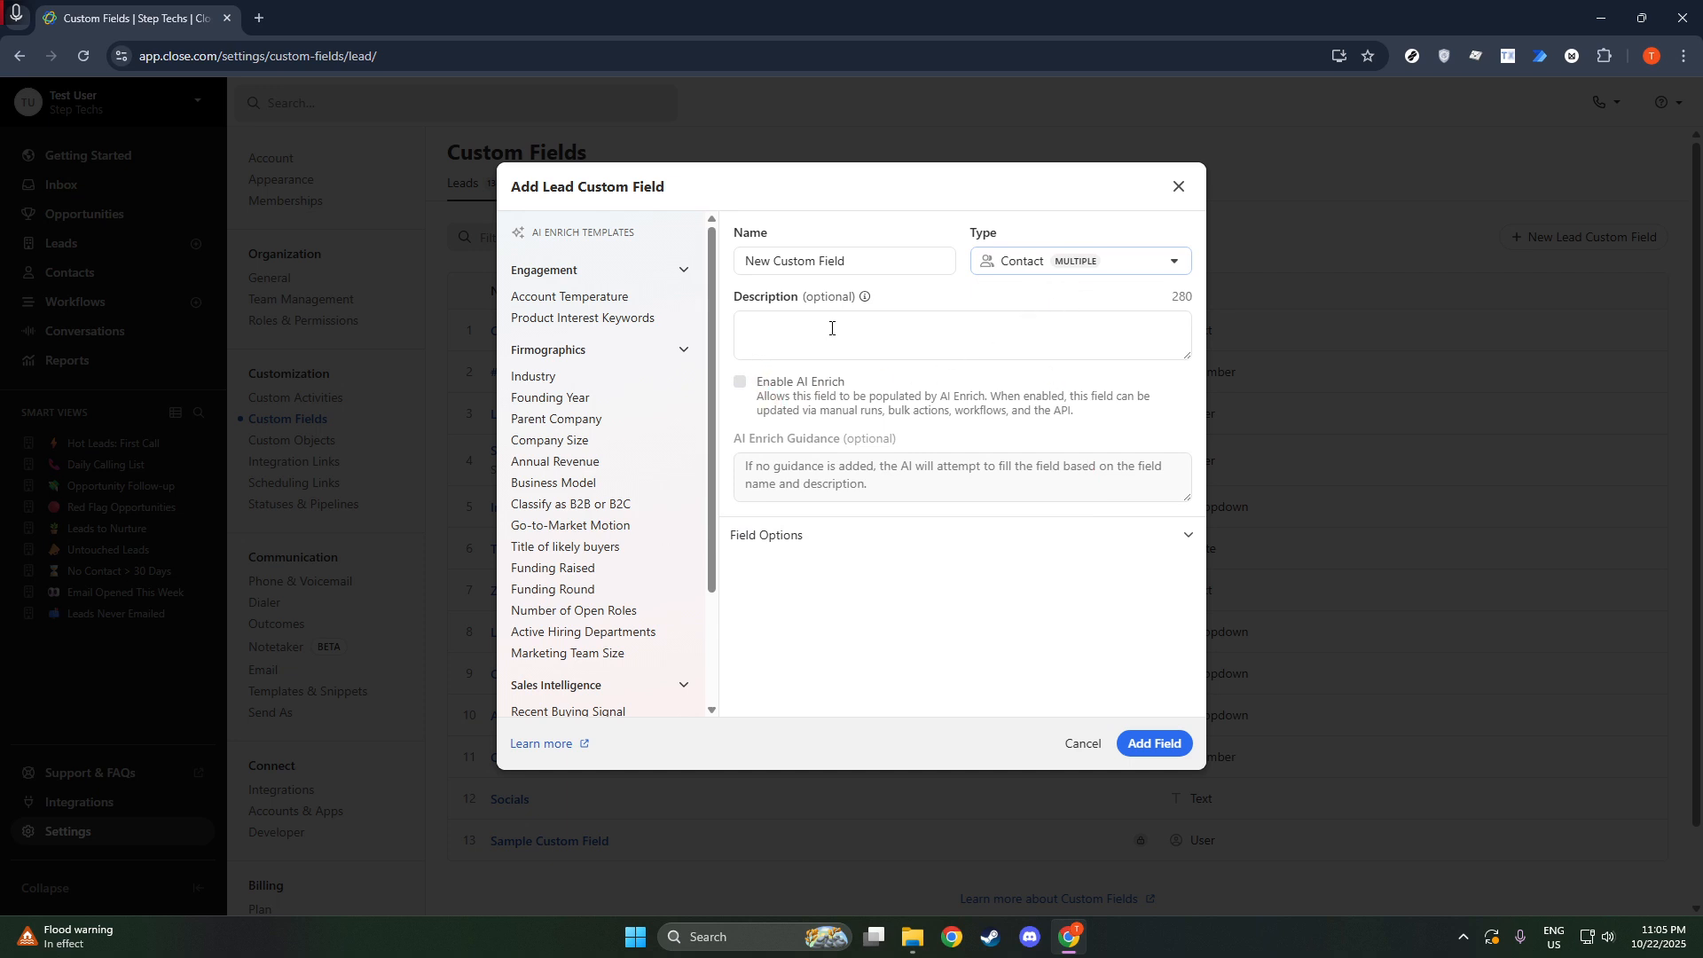
{"action": "left_click", "coordinate": [1059, 266]}
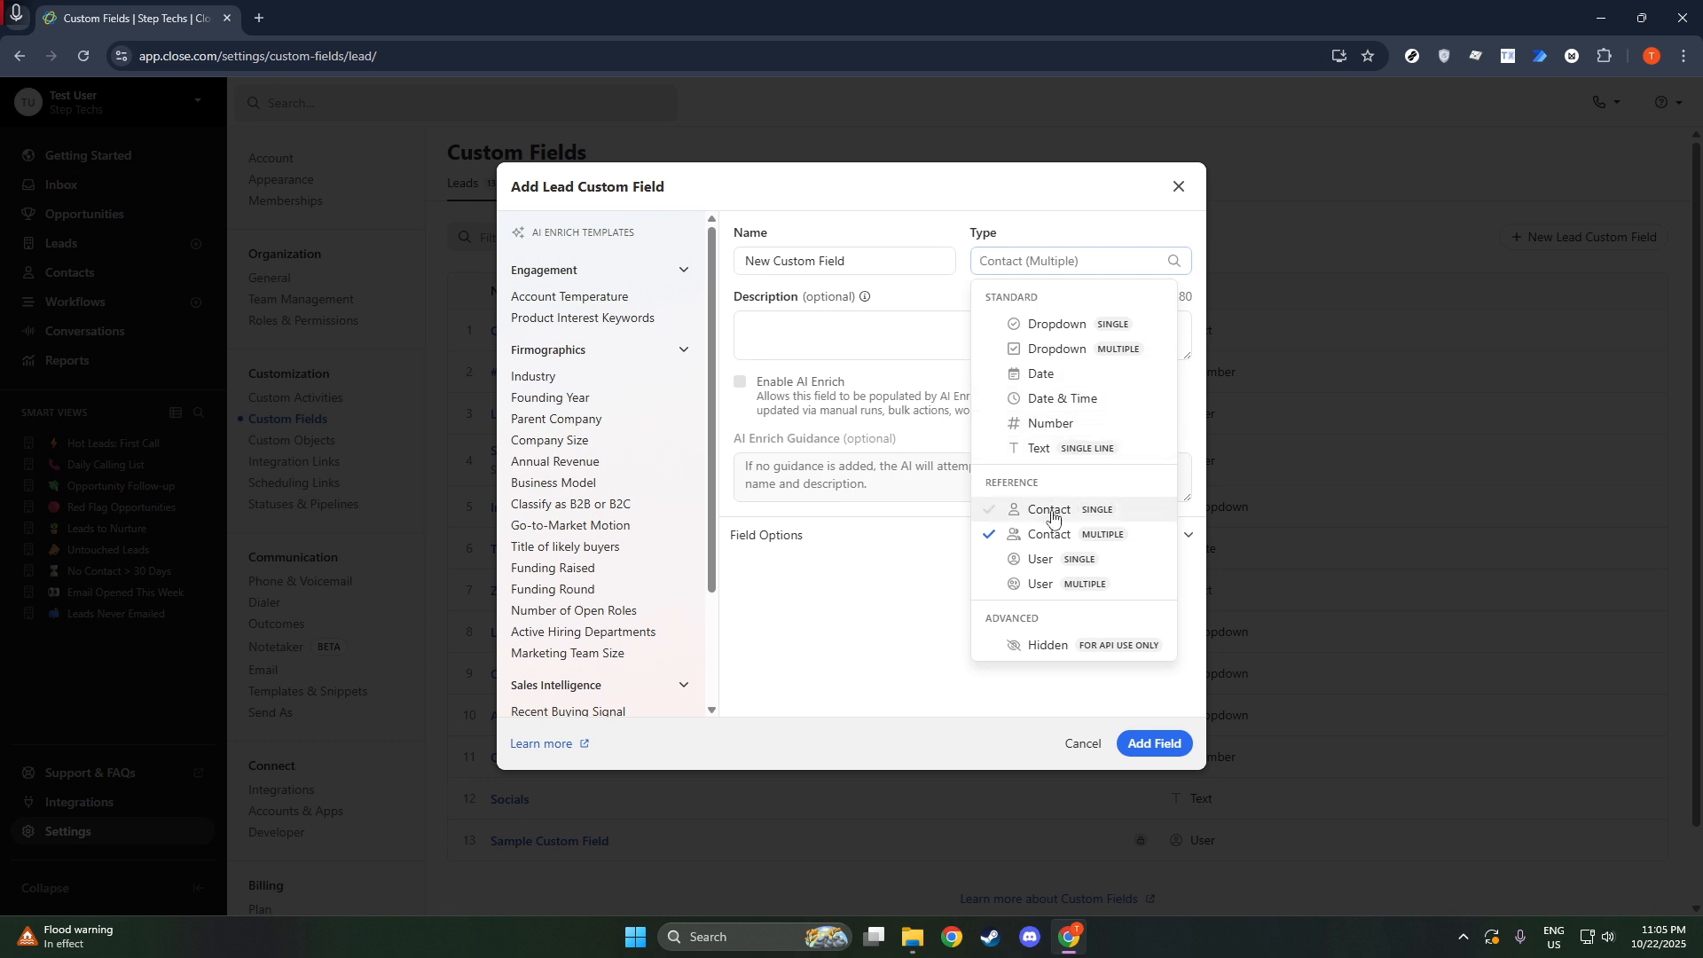
{"action": "left_click", "coordinate": [1011, 561]}
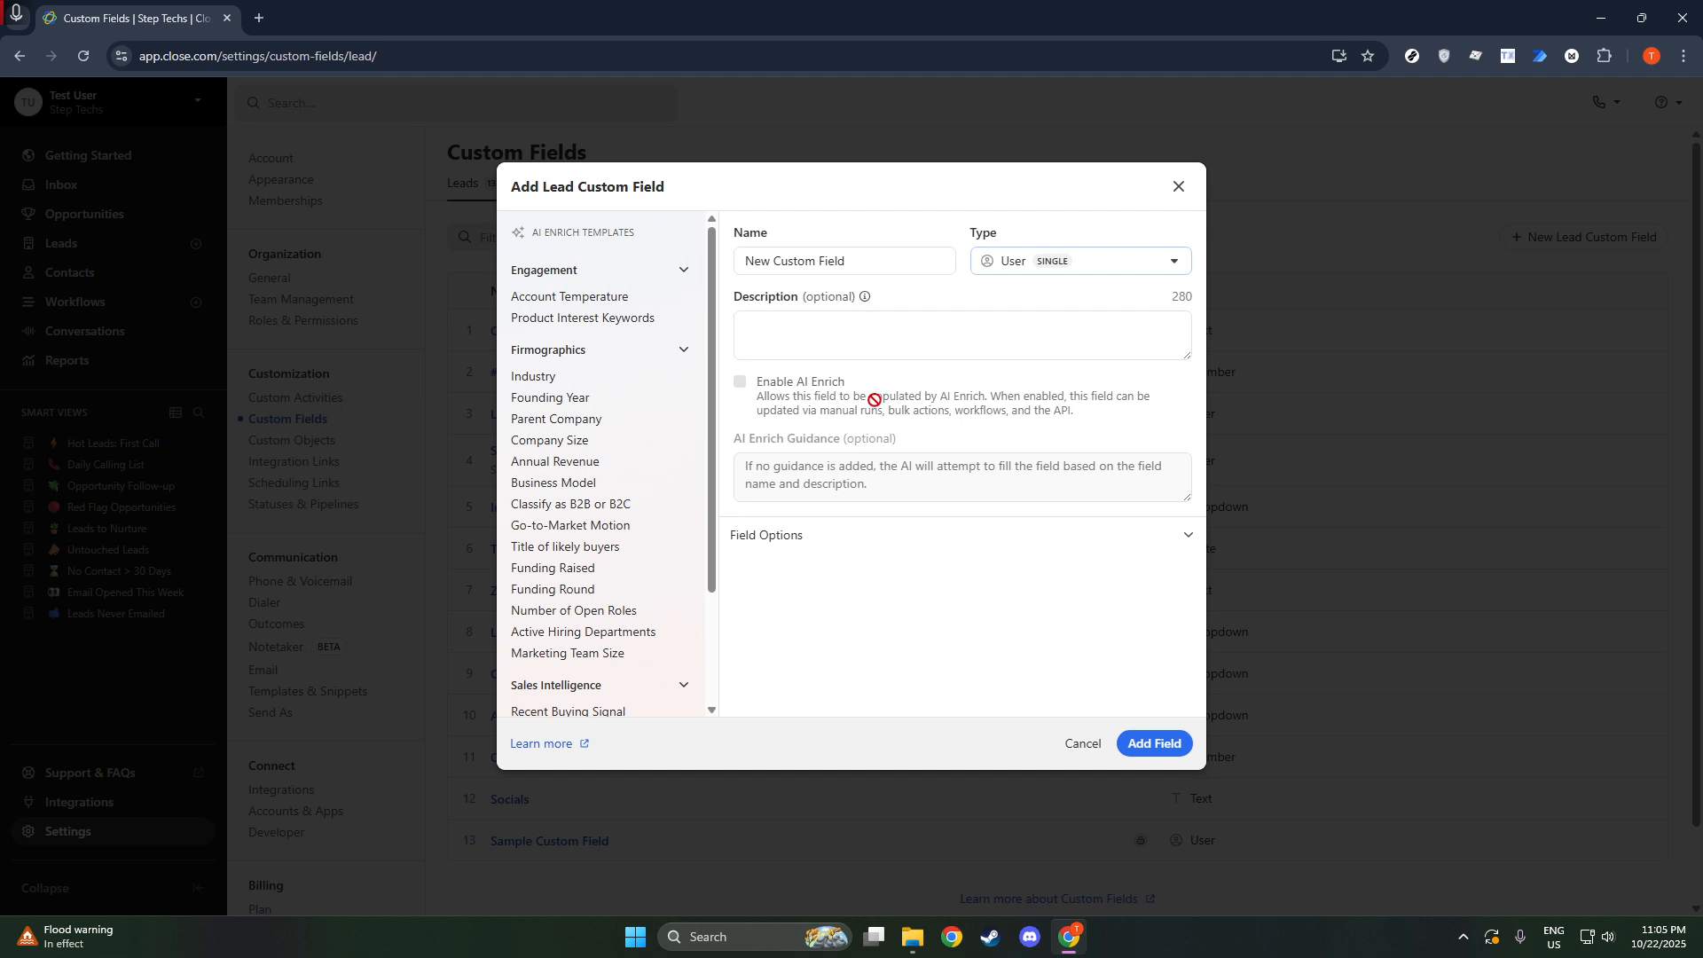
{"action": "left_click", "coordinate": [1022, 275]}
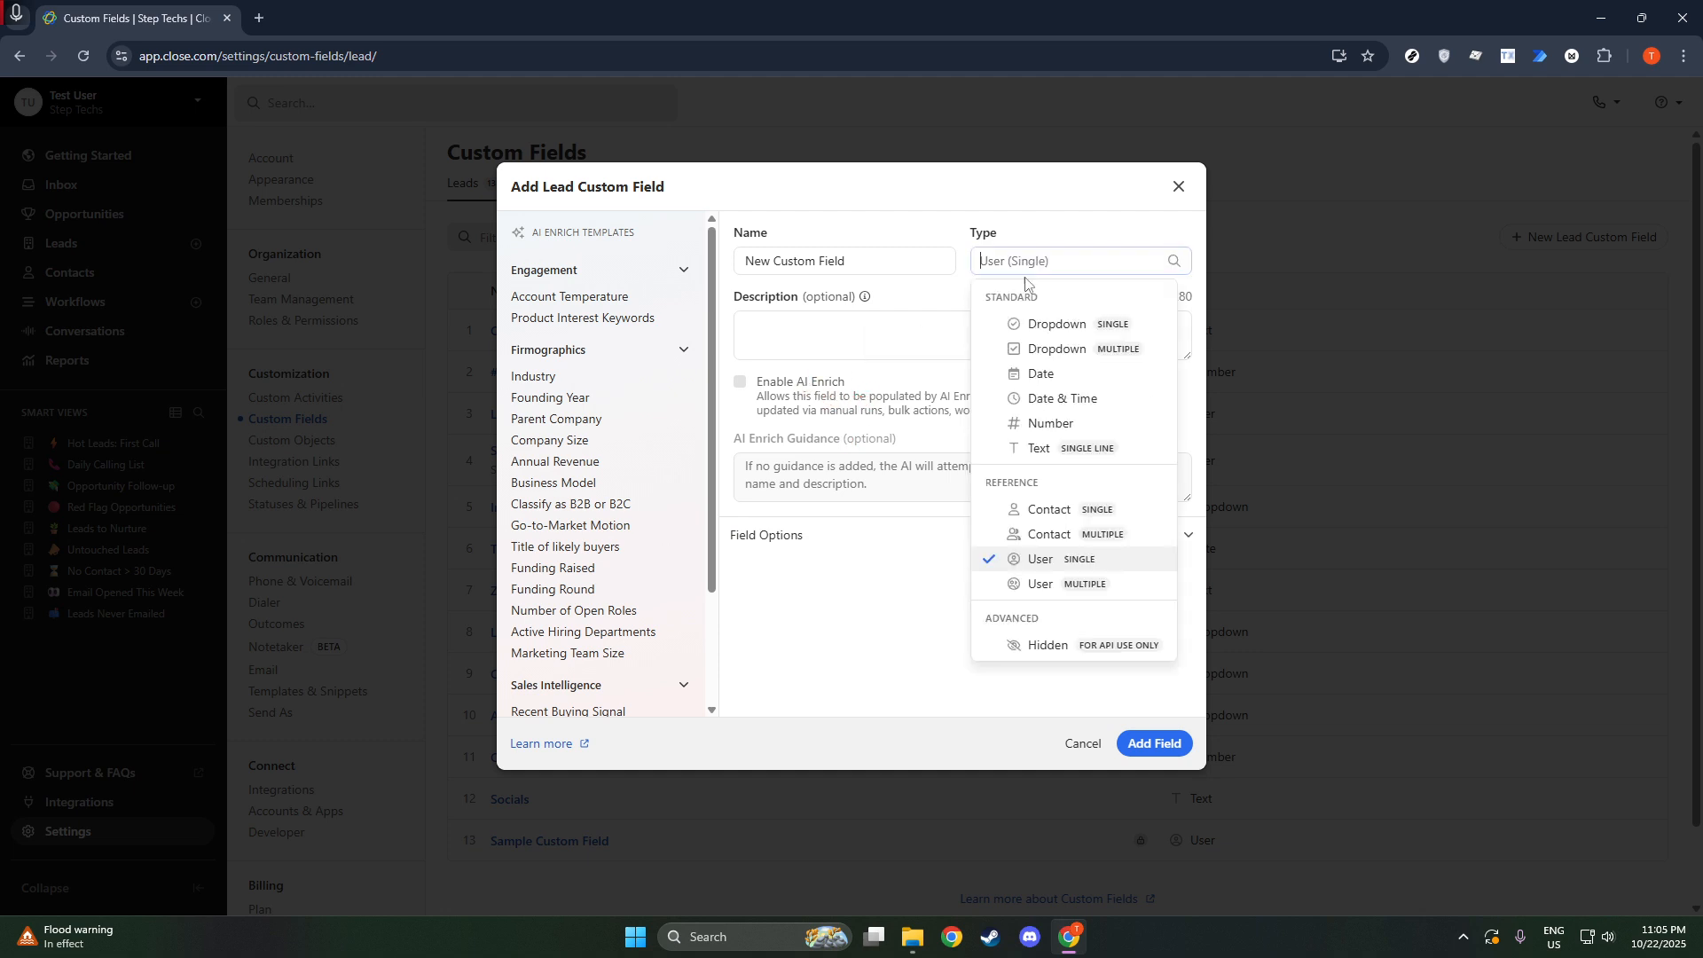
{"action": "left_click", "coordinate": [1045, 333]}
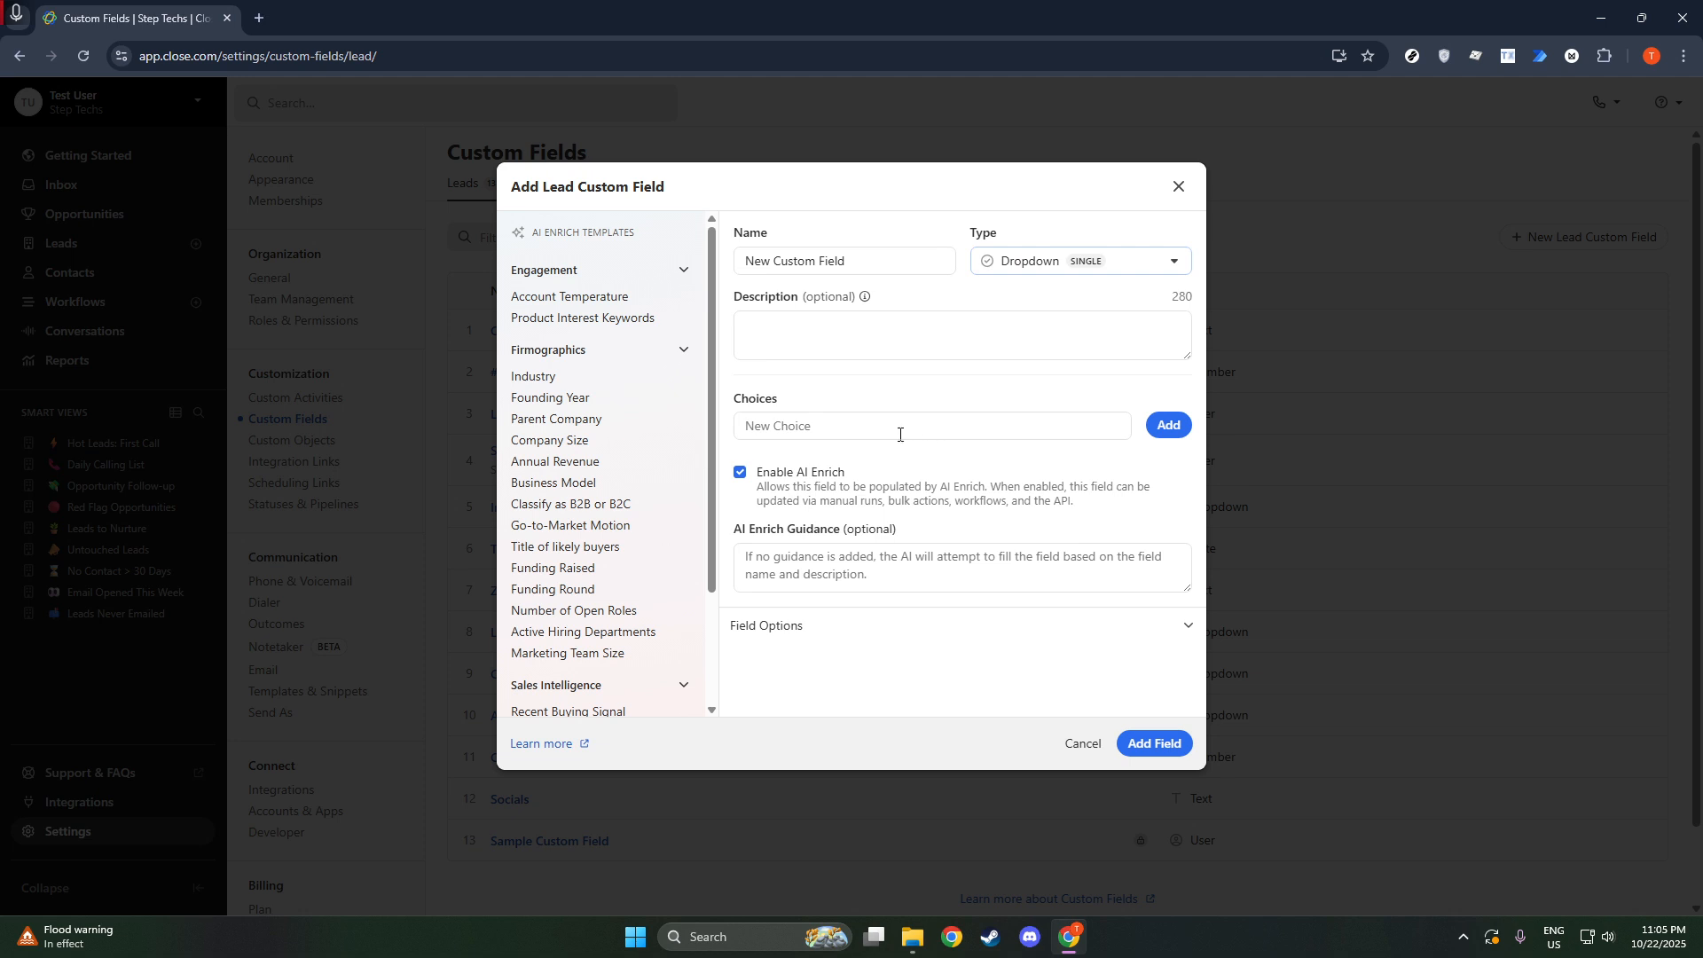
- Add Test as a choice for the dropdown field
{"action": "left_click", "coordinate": [1086, 423]}
{"action": "type", "text": "T"}
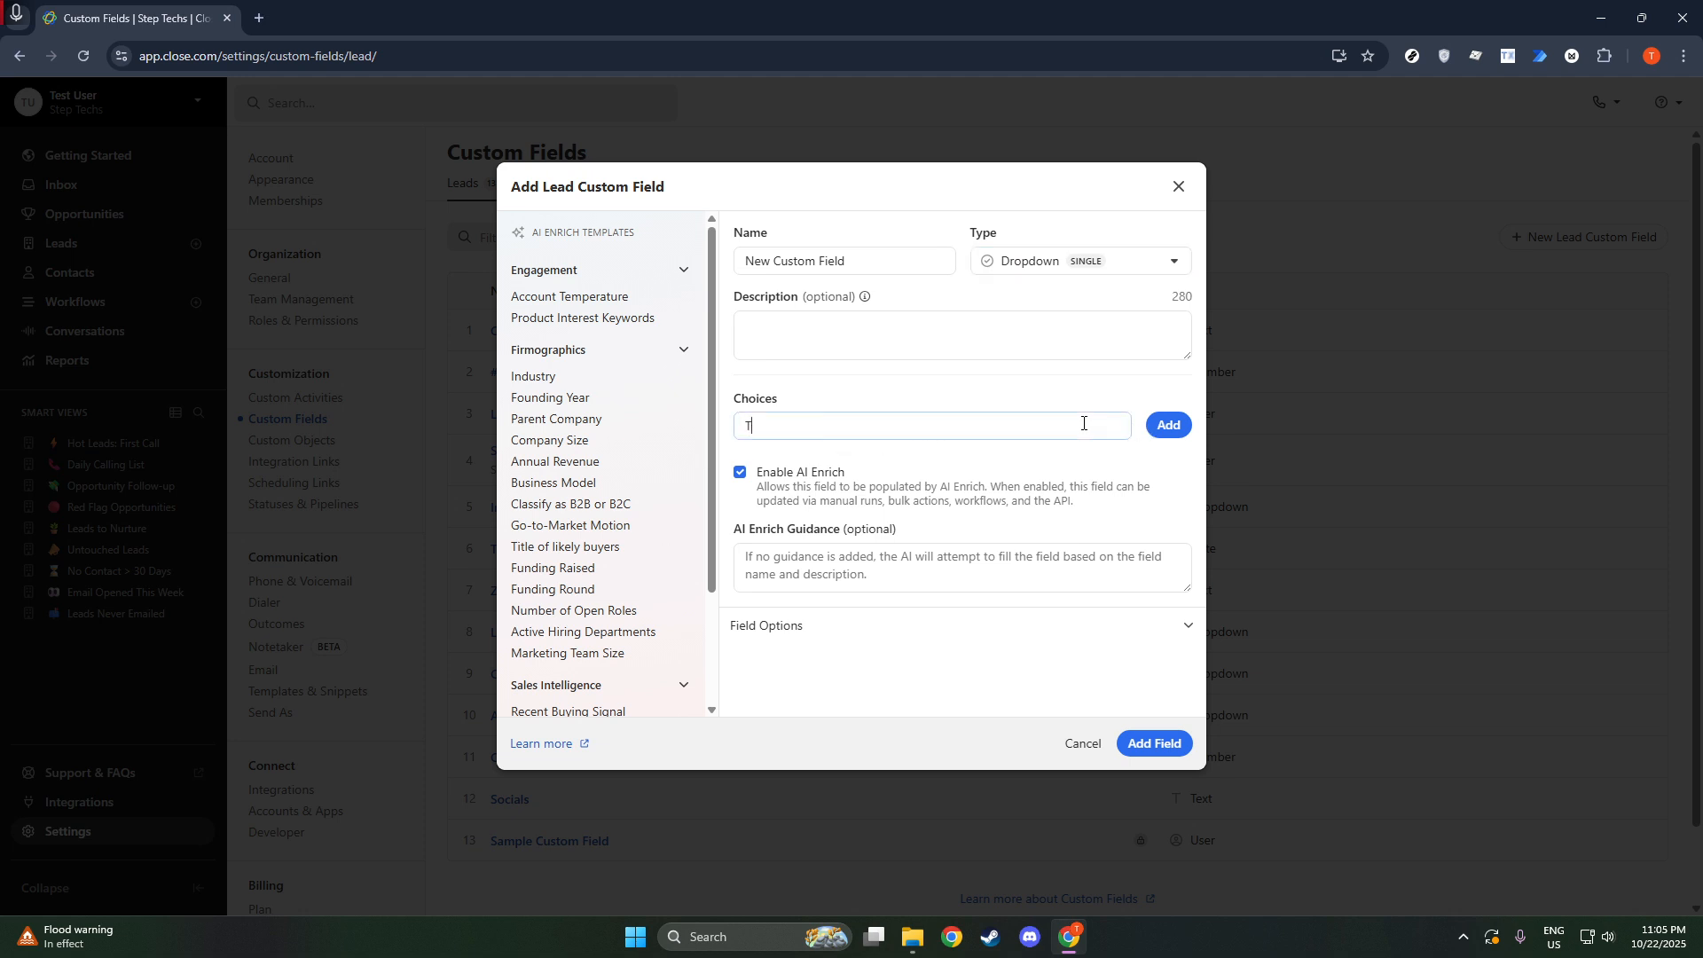
{"action": "type", "text": "est"}
{"action": "left_click", "coordinate": [1168, 426]}
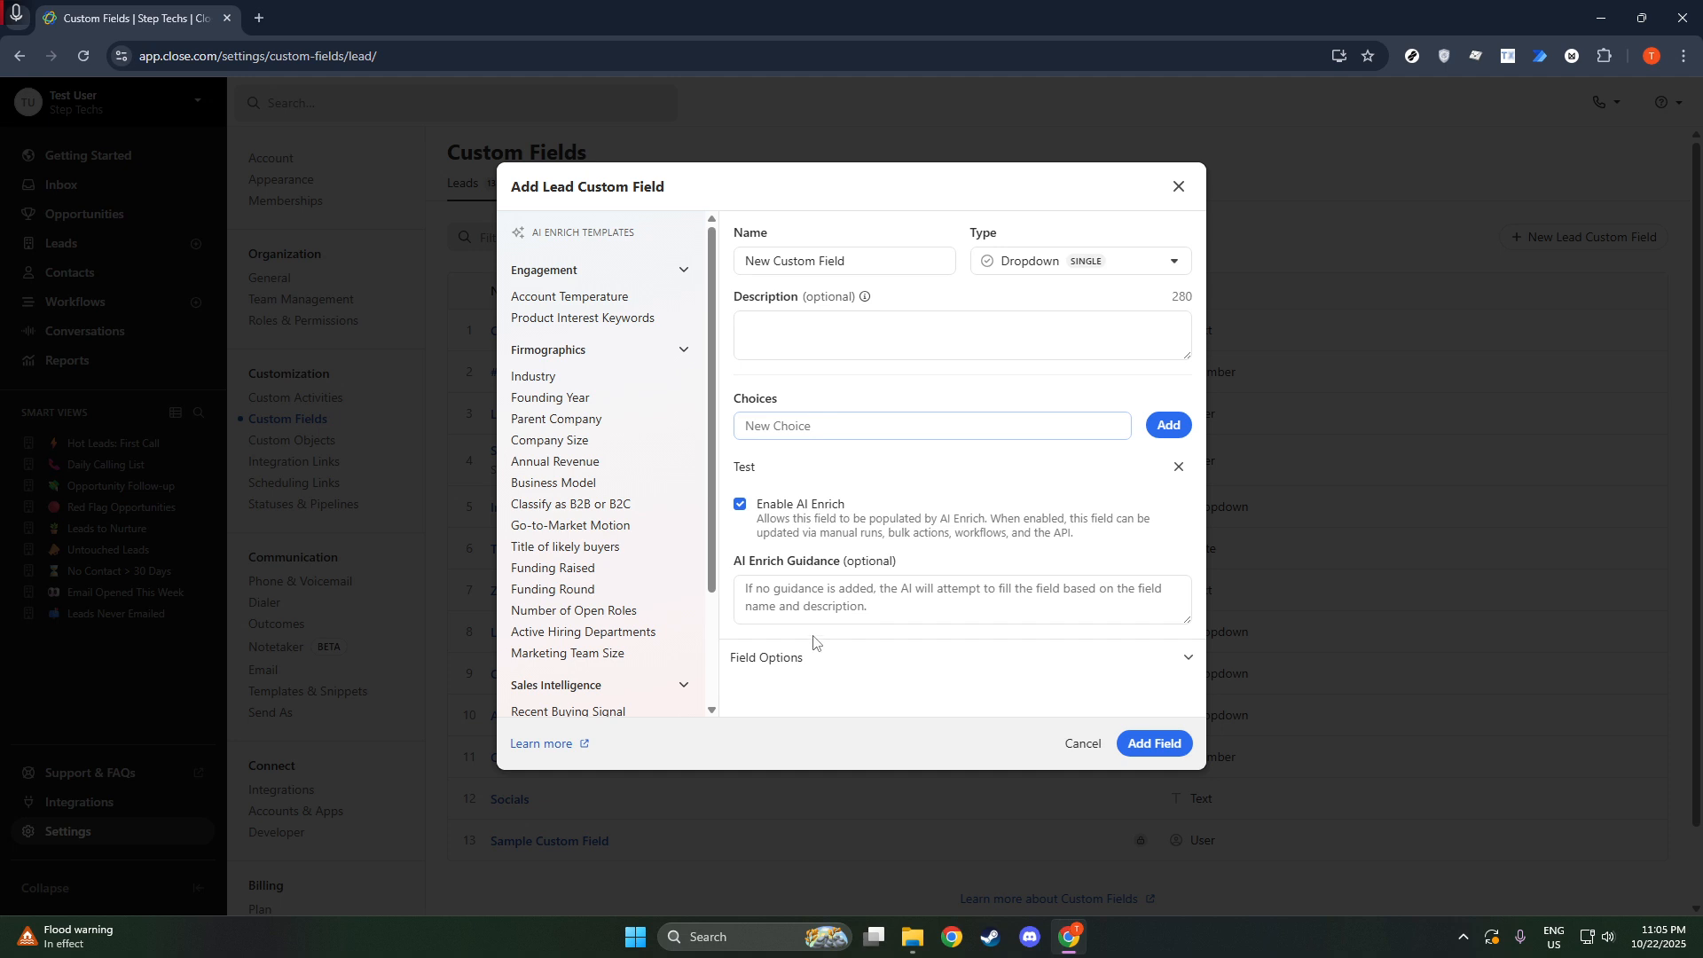
- Expand the field options and enable Restrict for the new custom field
{"action": "left_click", "coordinate": [788, 657]}
{"action": "scroll", "coordinate": [830, 621], "scroll_direction": "down", "scroll_amount": 1}
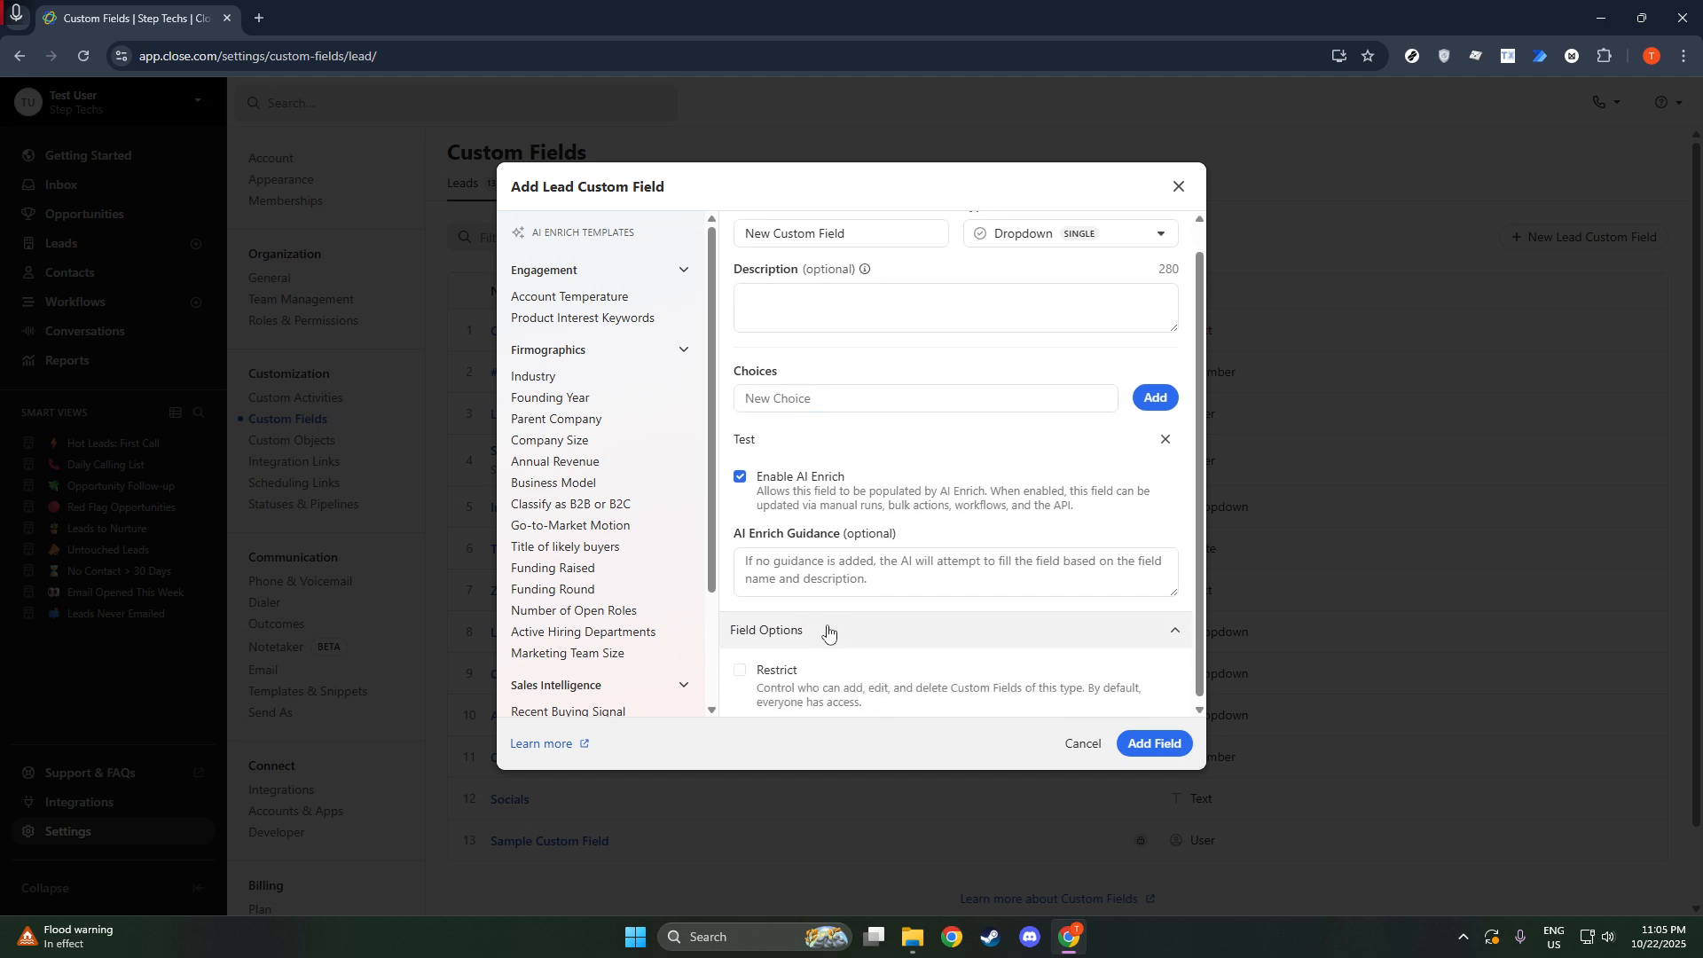
{"action": "left_click", "coordinate": [749, 665]}
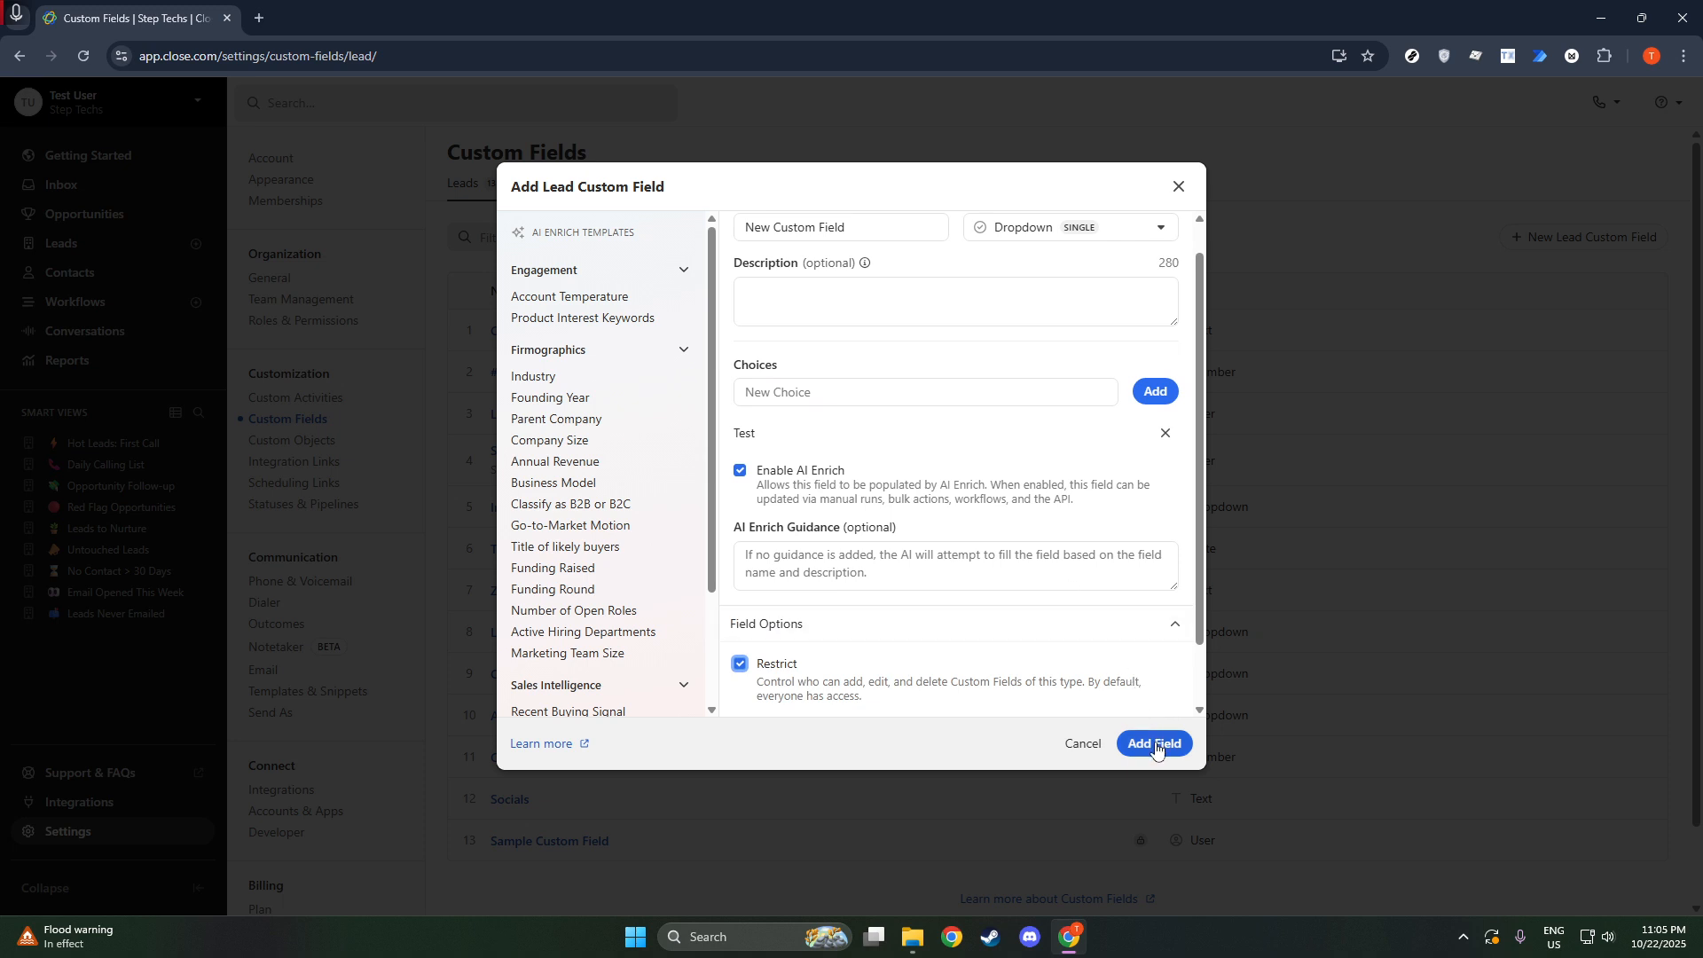
- Add New as another dropdown choice and save the new lead custom field
{"action": "left_click", "coordinate": [906, 392]}
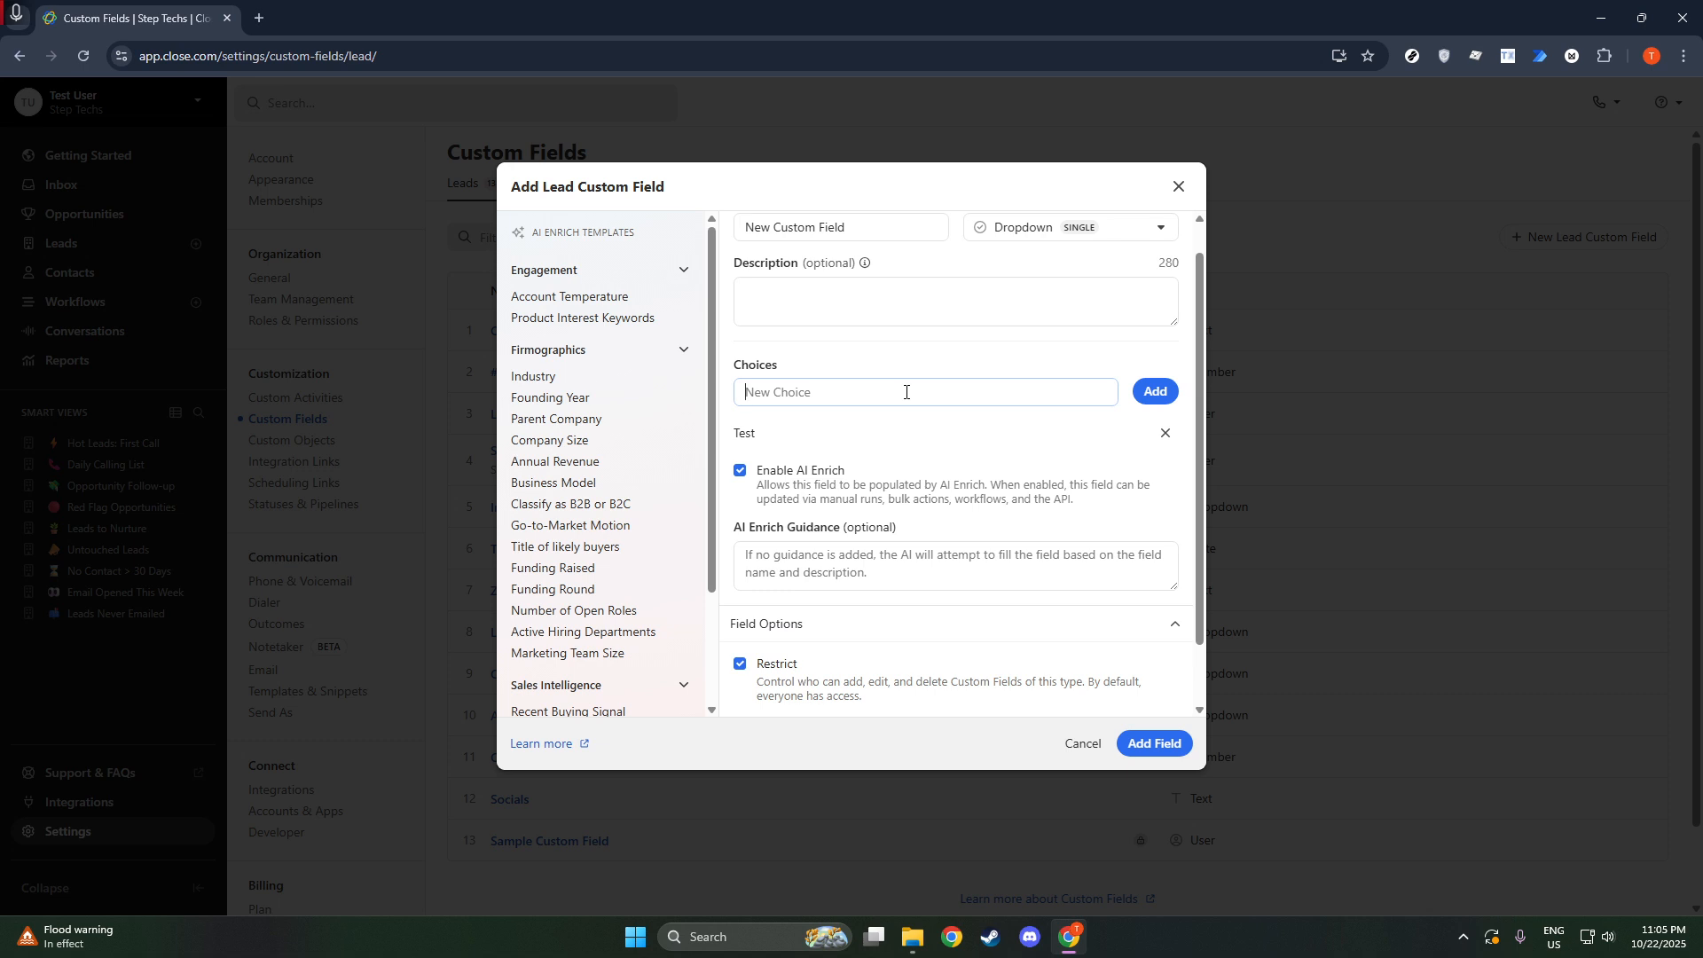
{"action": "type", "text": "New"}
{"action": "left_click", "coordinate": [1155, 392]}
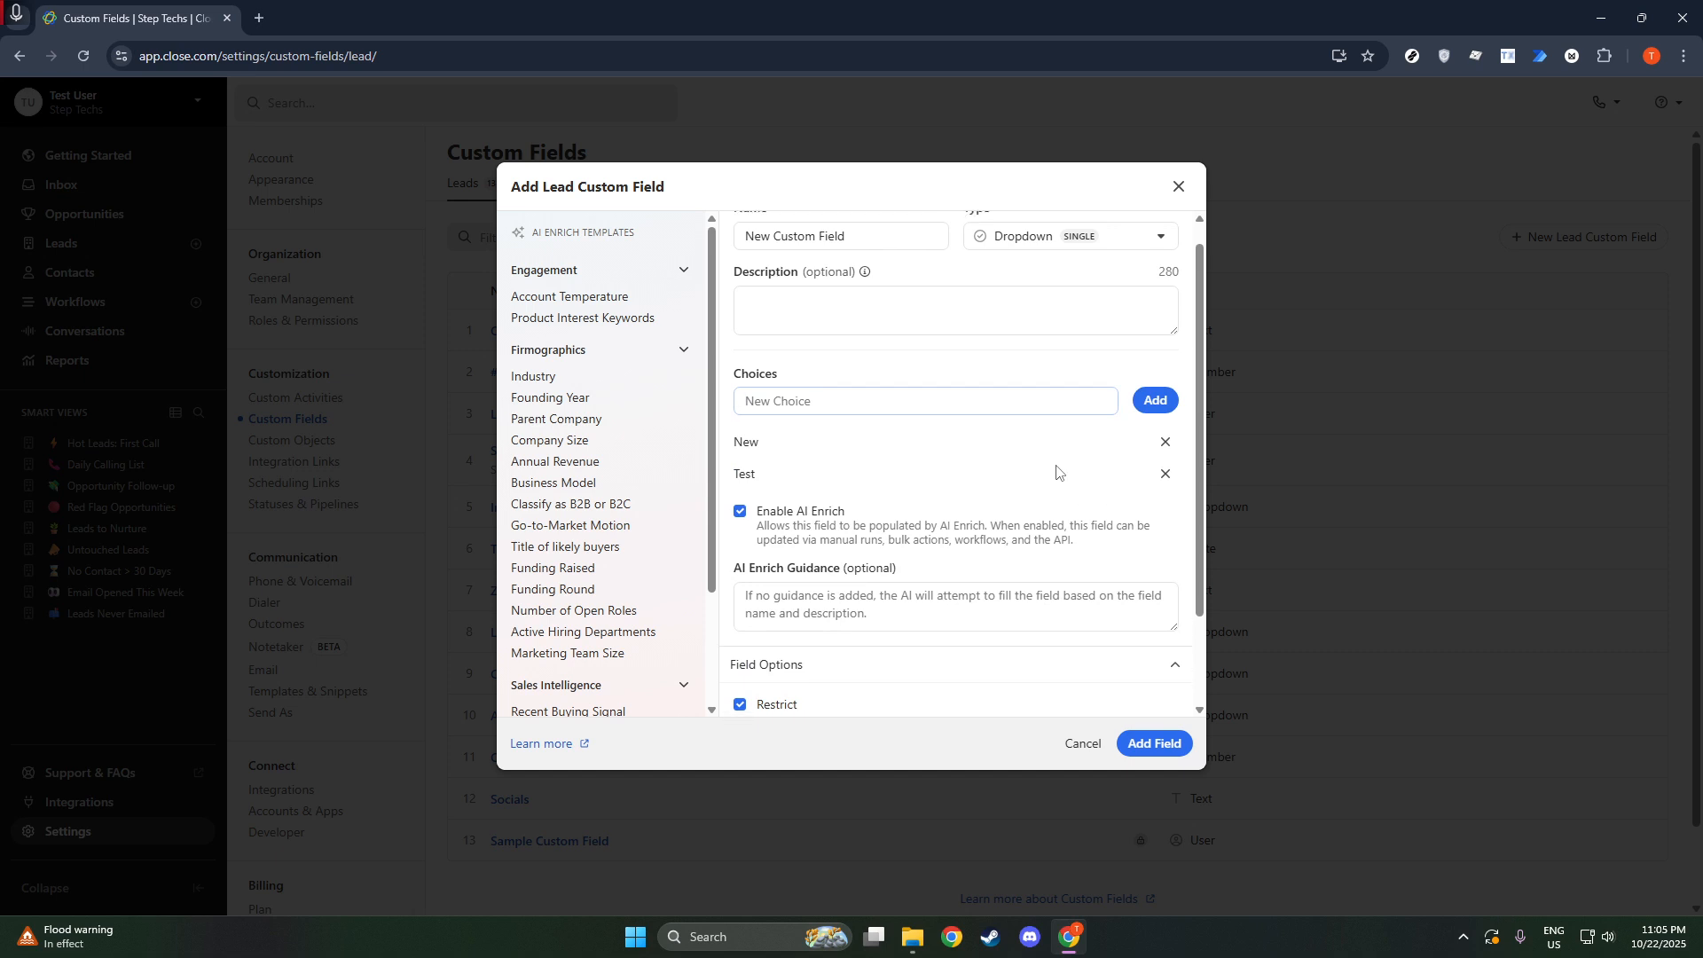
{"action": "scroll", "coordinate": [1051, 497], "scroll_direction": "down", "scroll_amount": 3}
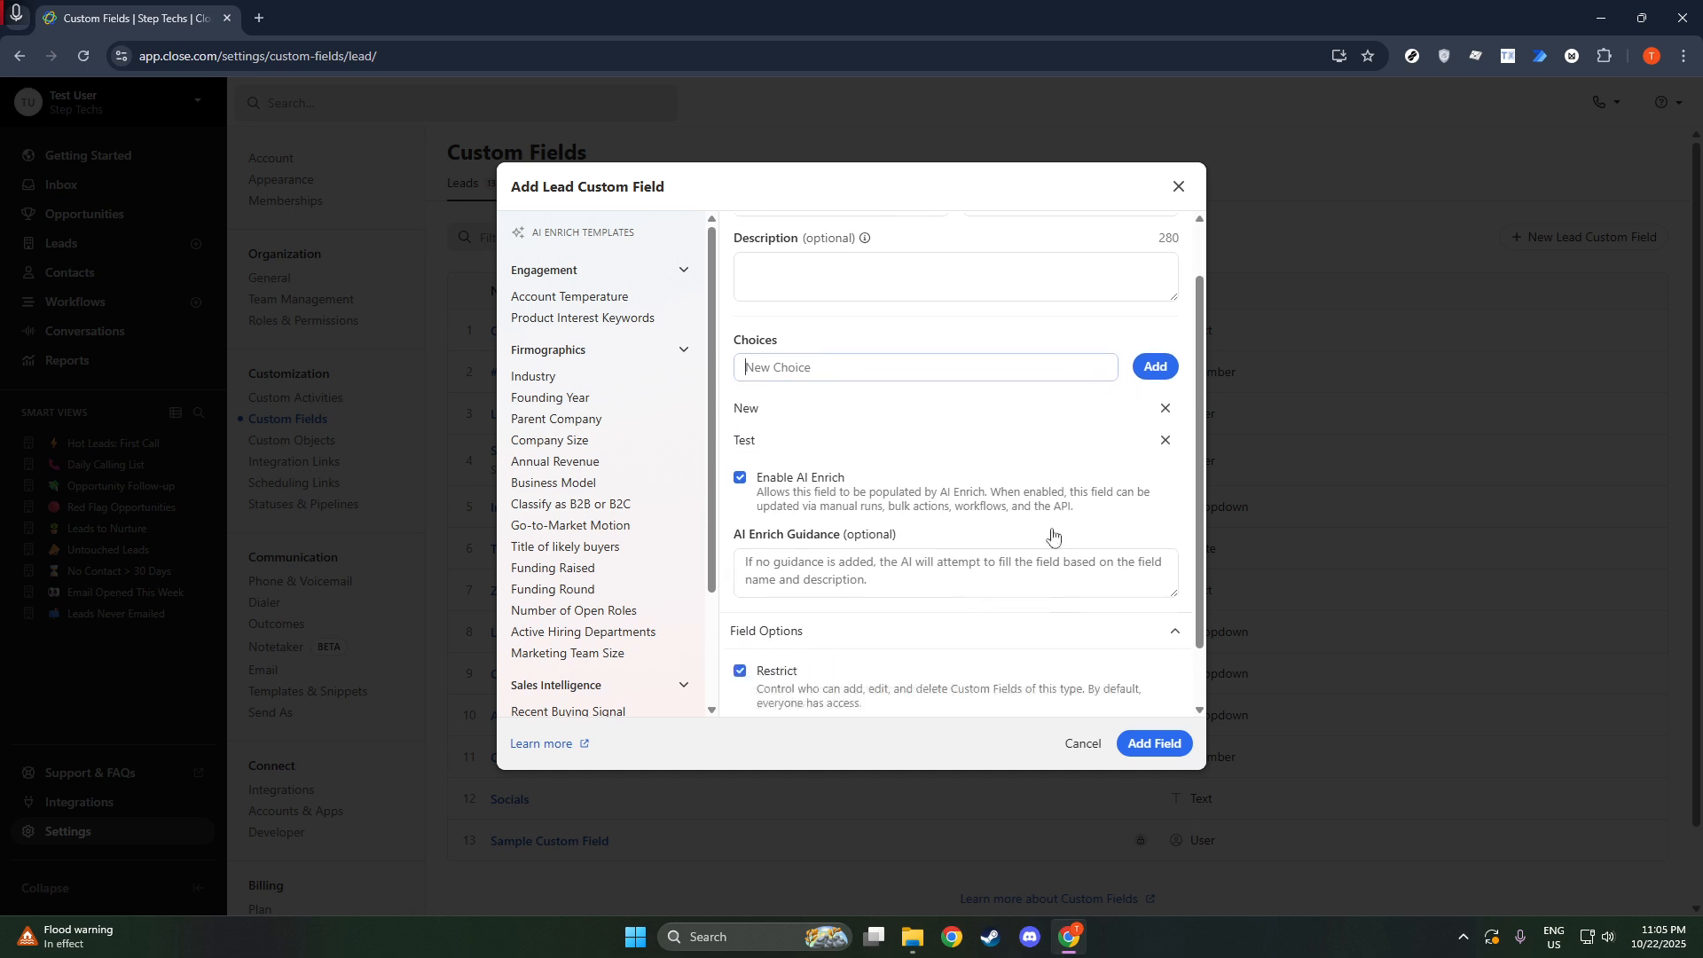
{"action": "left_click", "coordinate": [1145, 748]}
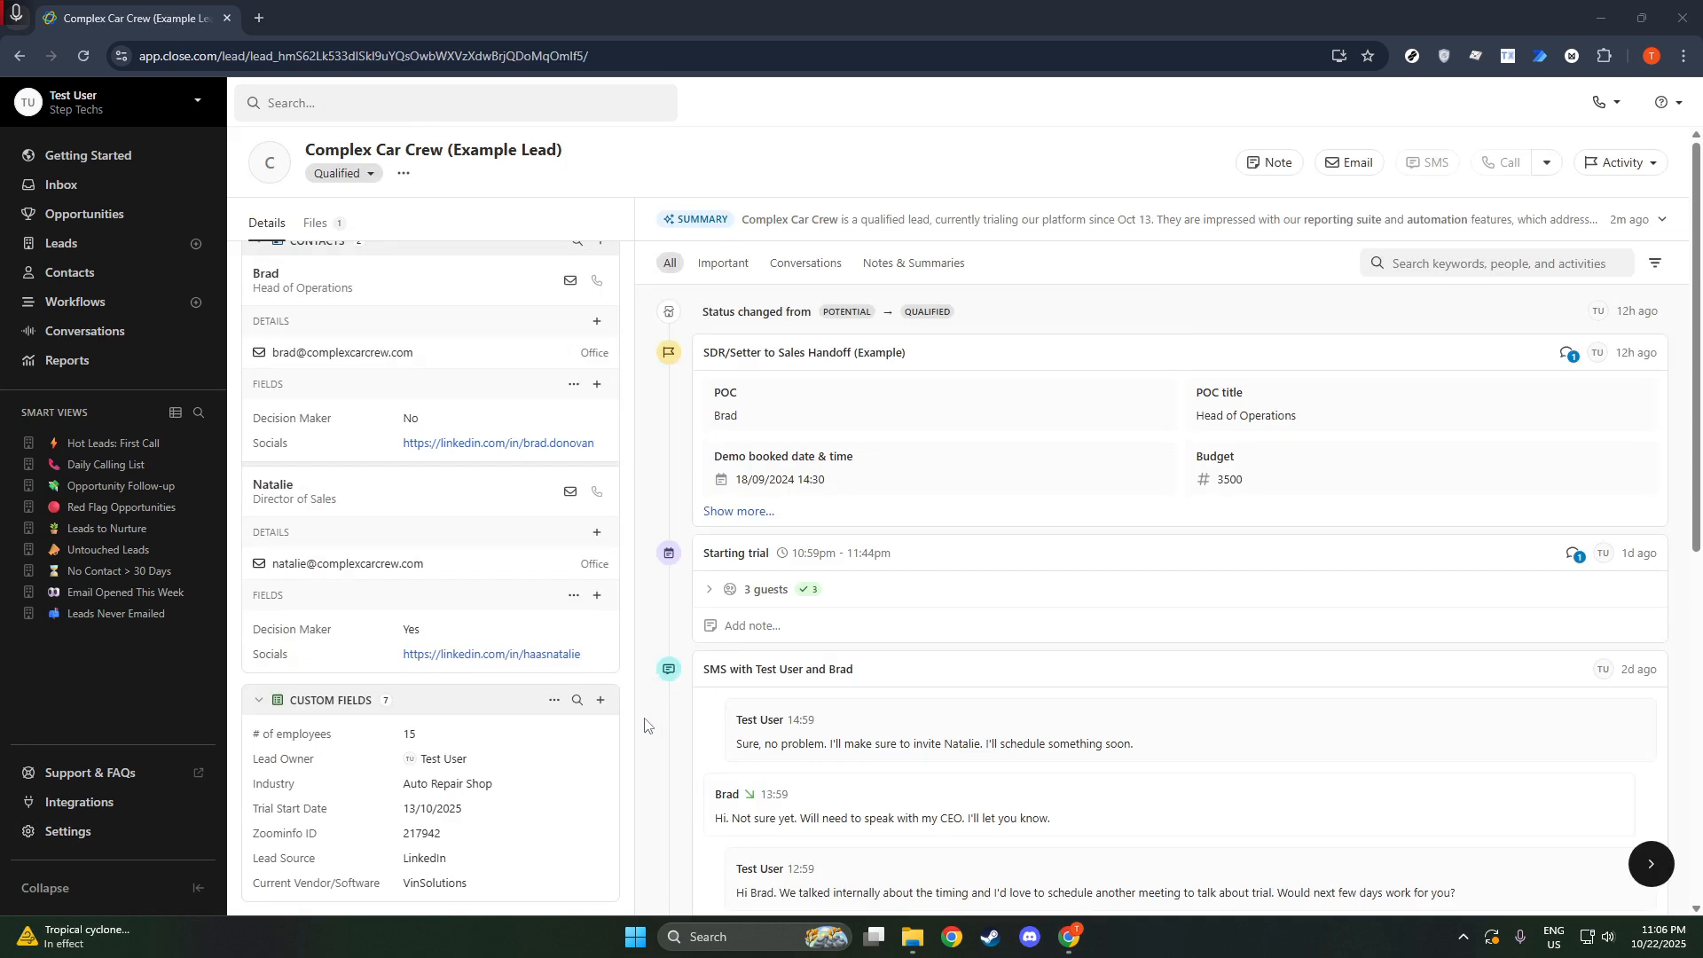
- Open the list of custom fields that can be added to the Complex Car Crew example lead
{"action": "left_click", "coordinate": [599, 701]}
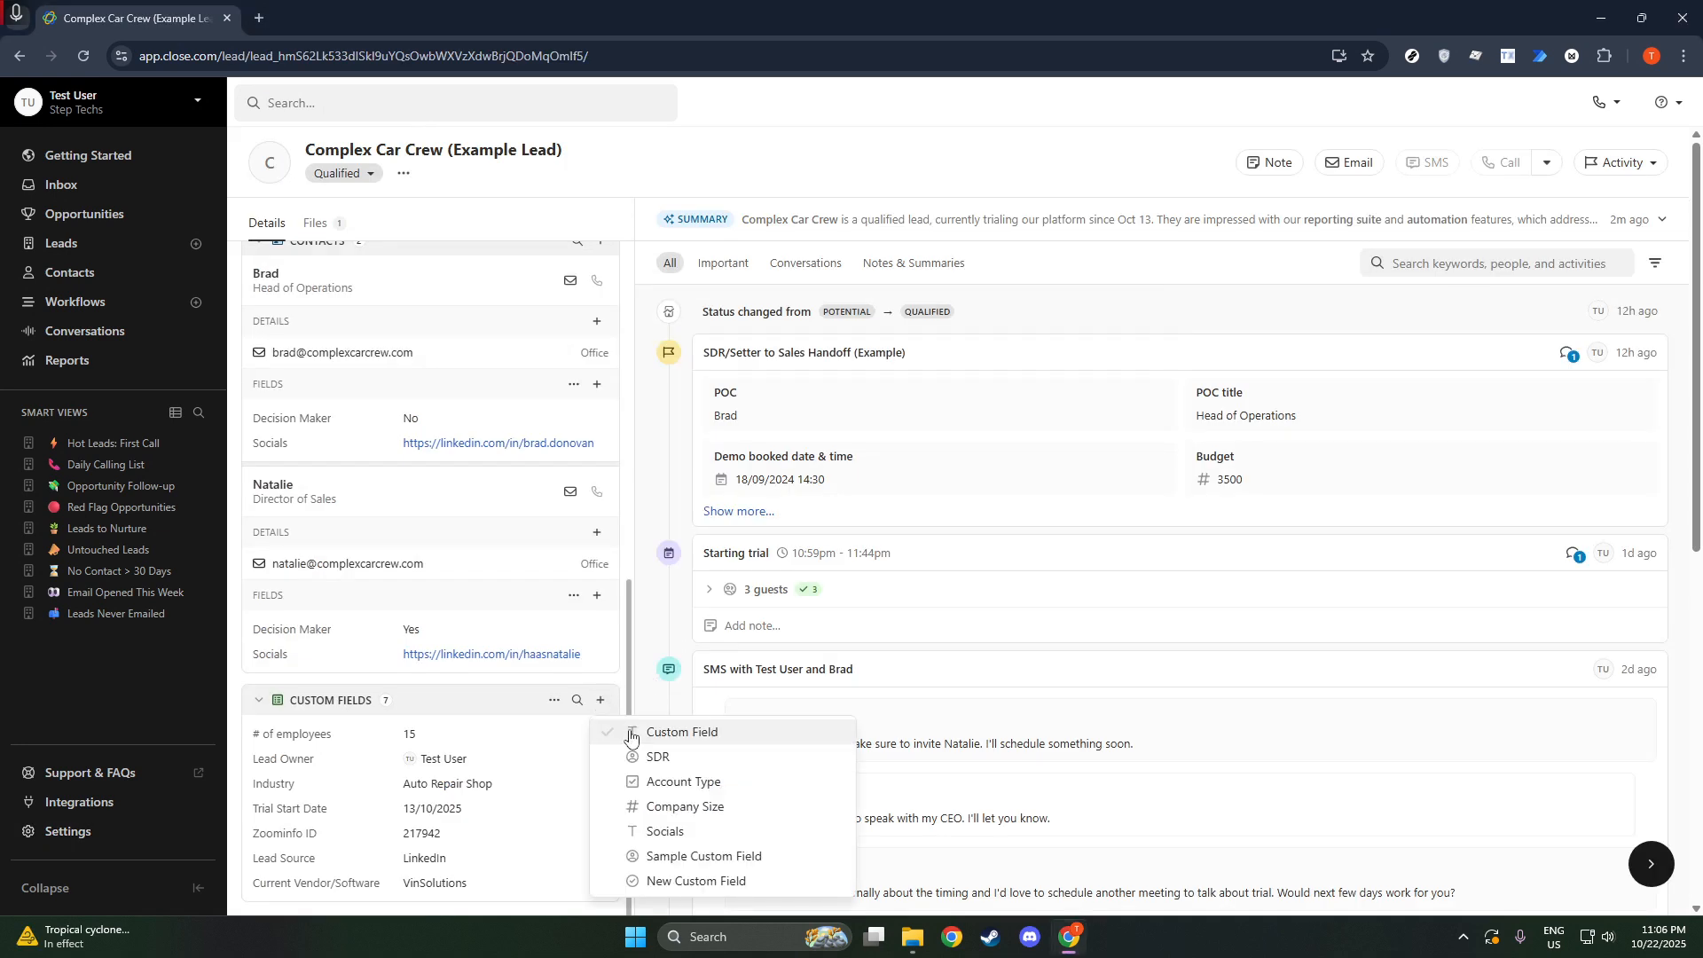